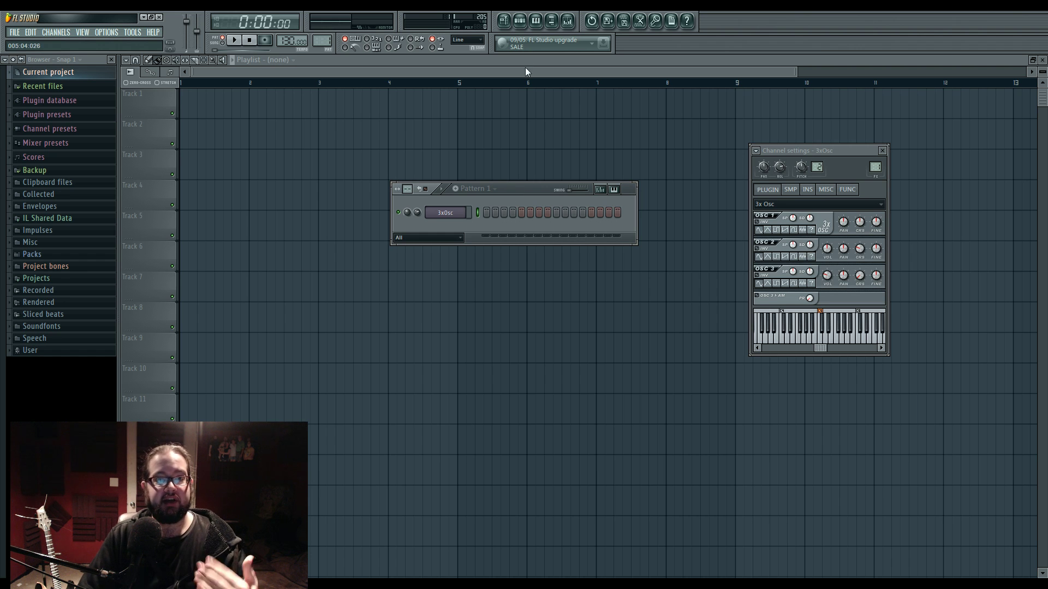
# Open the mixer and arrange it with the step sequencer and 3xOsc channel settings so all three windows stay visible.
pyautogui.moveTo(523, 187); pyautogui.dragTo(522, 127)
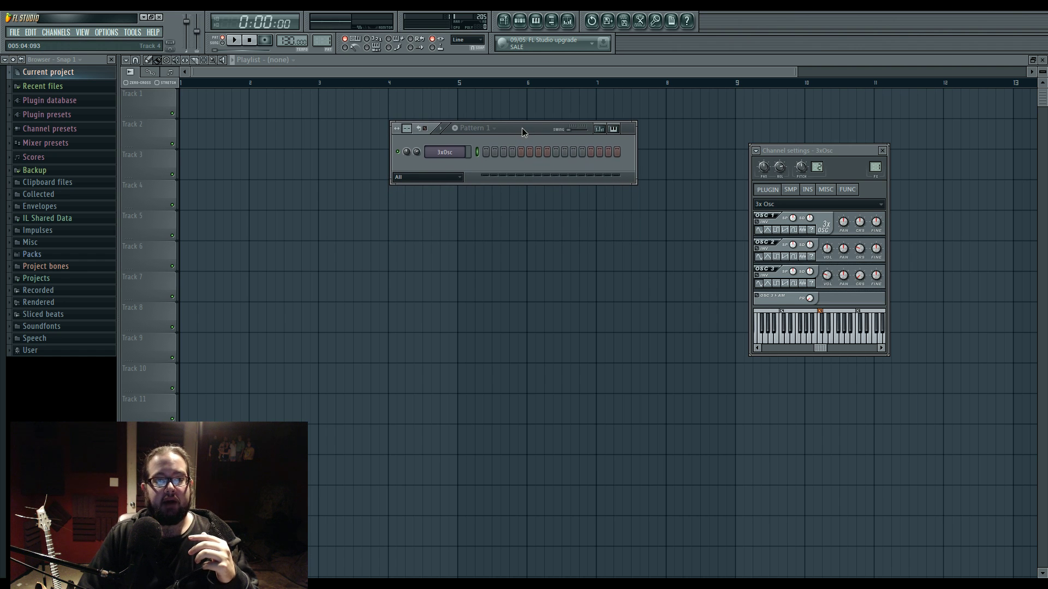
pyautogui.click(568, 22)
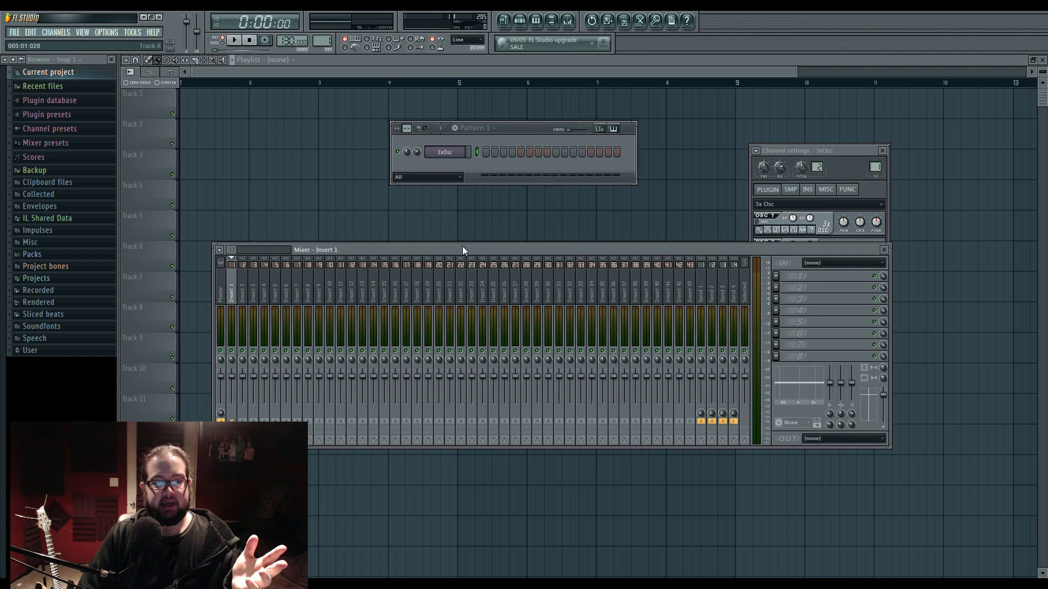
pyautogui.moveTo(463, 246); pyautogui.dragTo(502, 251)
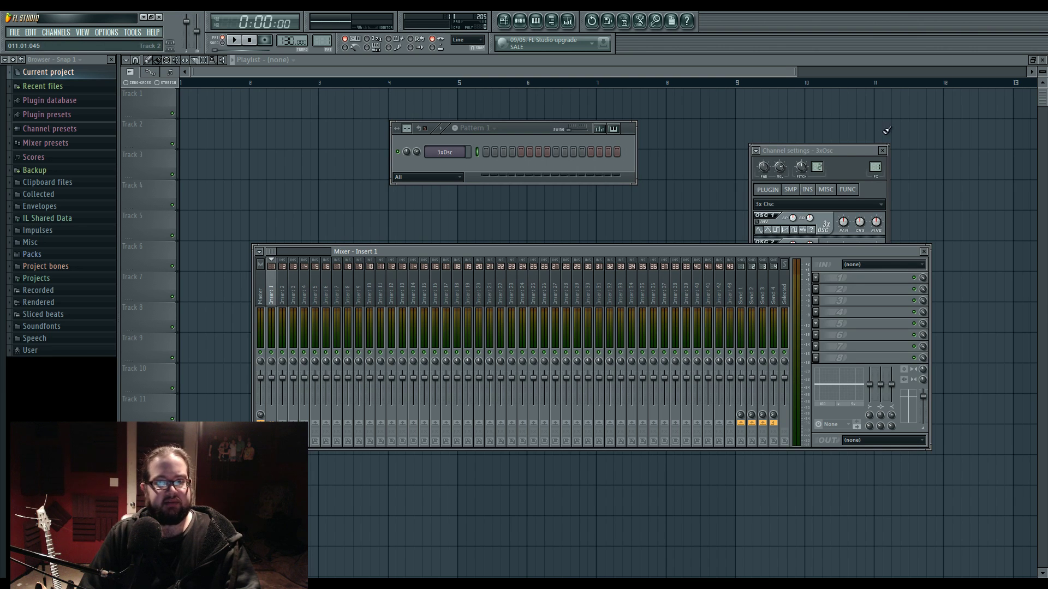
pyautogui.moveTo(855, 151); pyautogui.dragTo(960, 129)
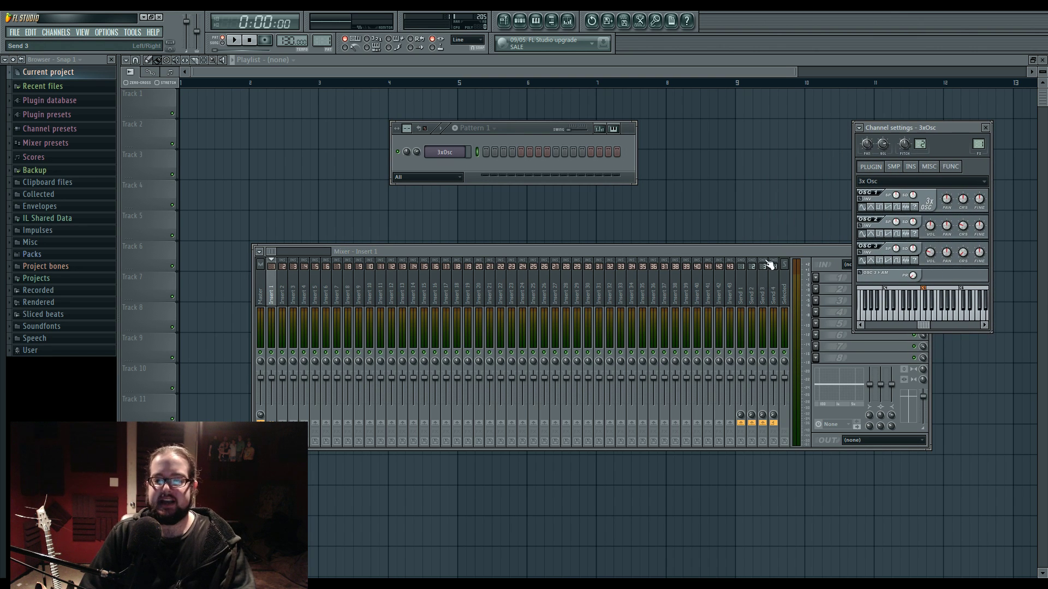
pyautogui.moveTo(767, 250); pyautogui.dragTo(683, 248)
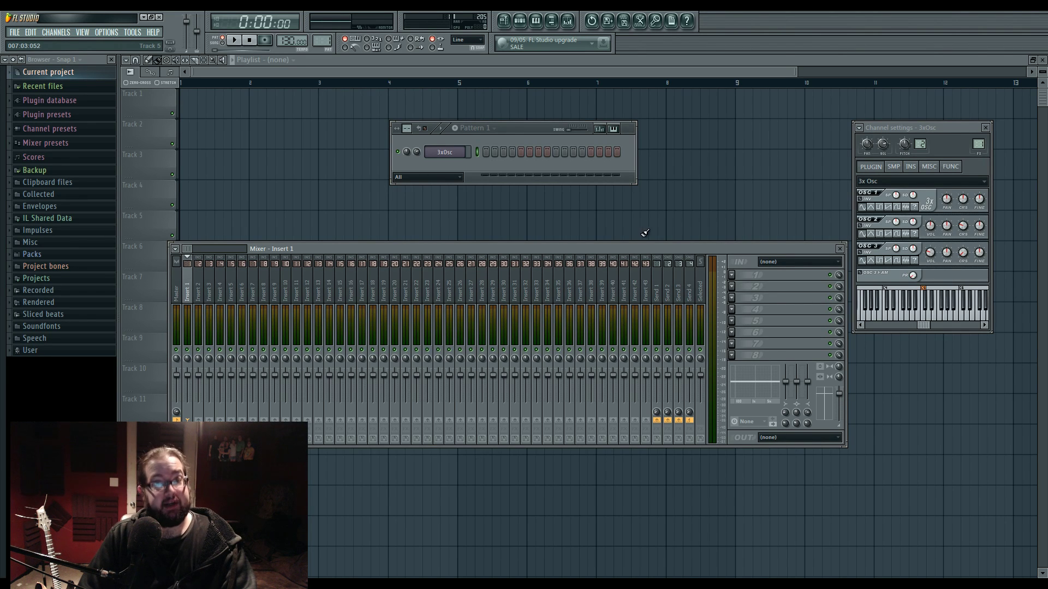
pyautogui.moveTo(574, 248); pyautogui.dragTo(578, 218)
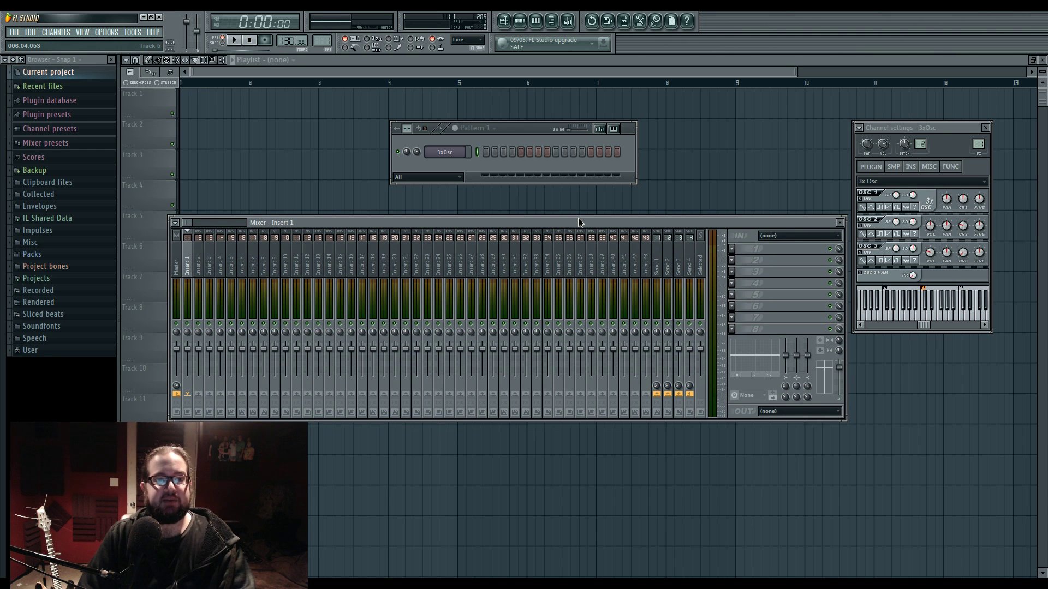
# Open the WAV render settings for untitled.wav, review the bit depth options with 32Bit float selected, and leave without rendering.
pyautogui.click(624, 20)
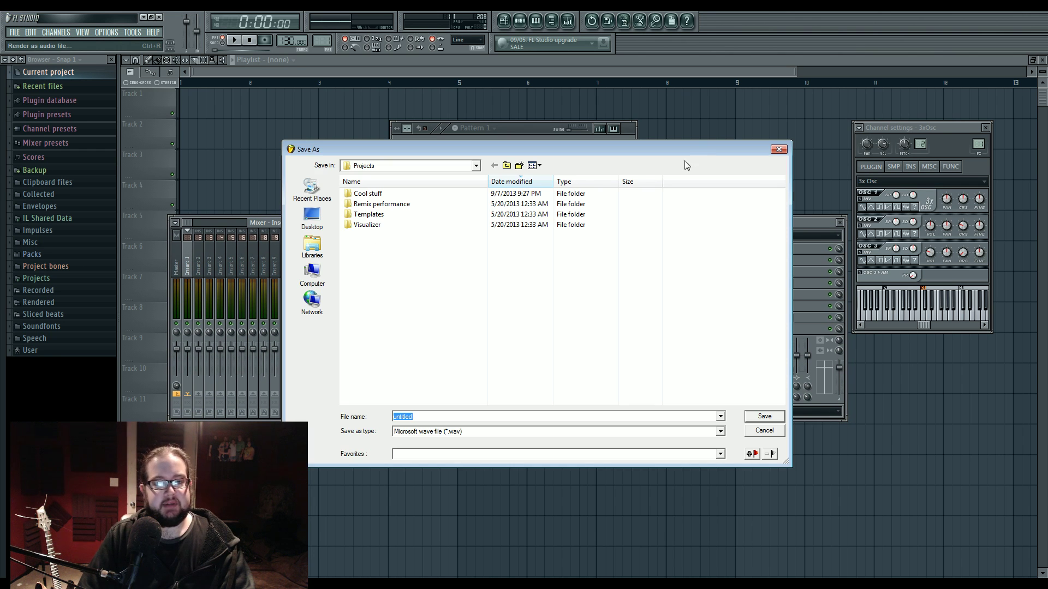
pyautogui.click(763, 416)
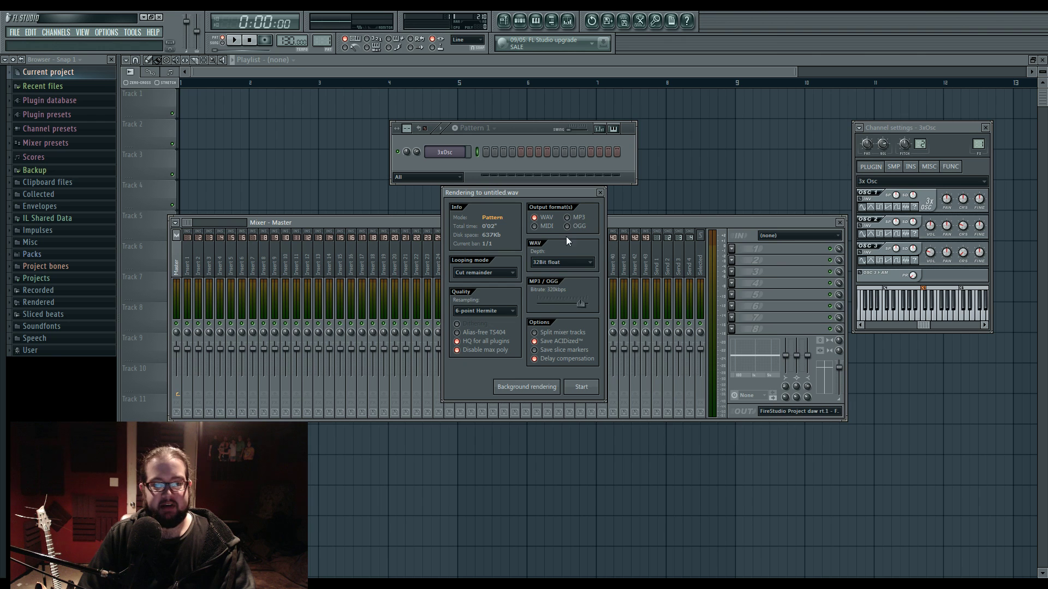
pyautogui.click(587, 260)
pyautogui.click(586, 261)
pyautogui.click(562, 258)
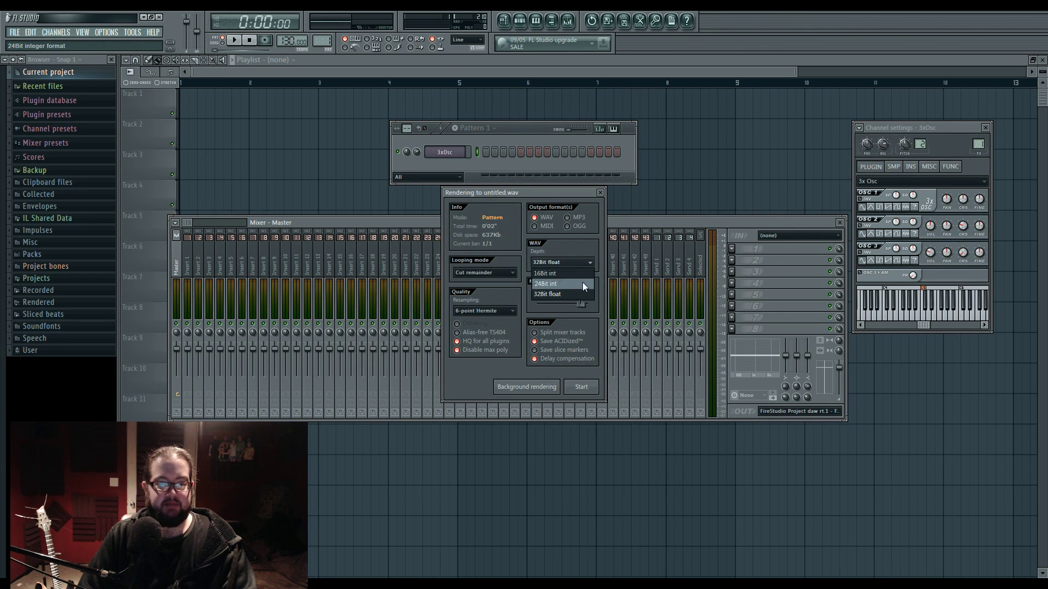
pyautogui.click(524, 296)
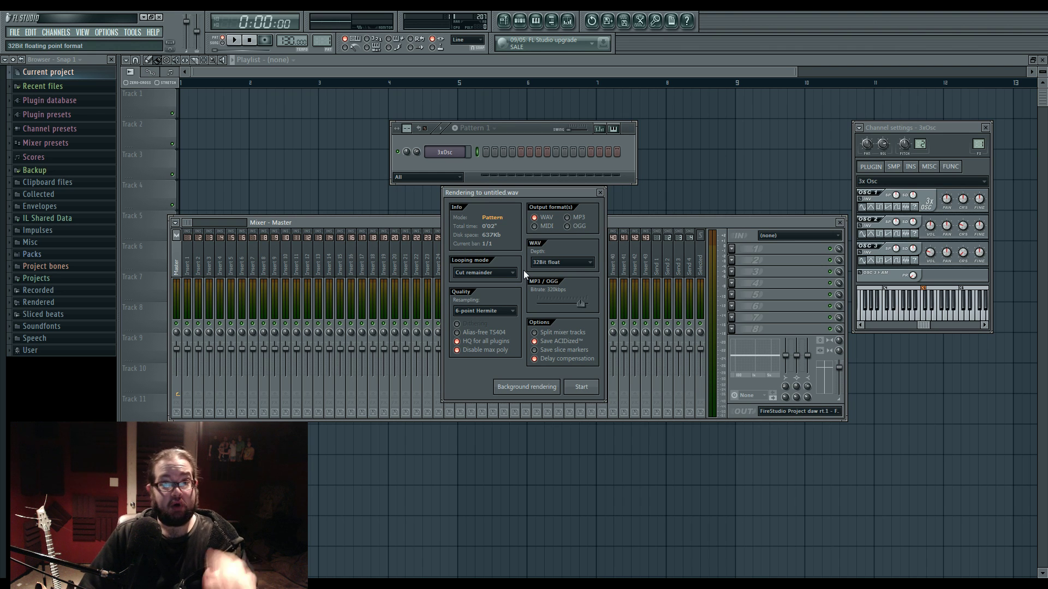
pyautogui.click(600, 192)
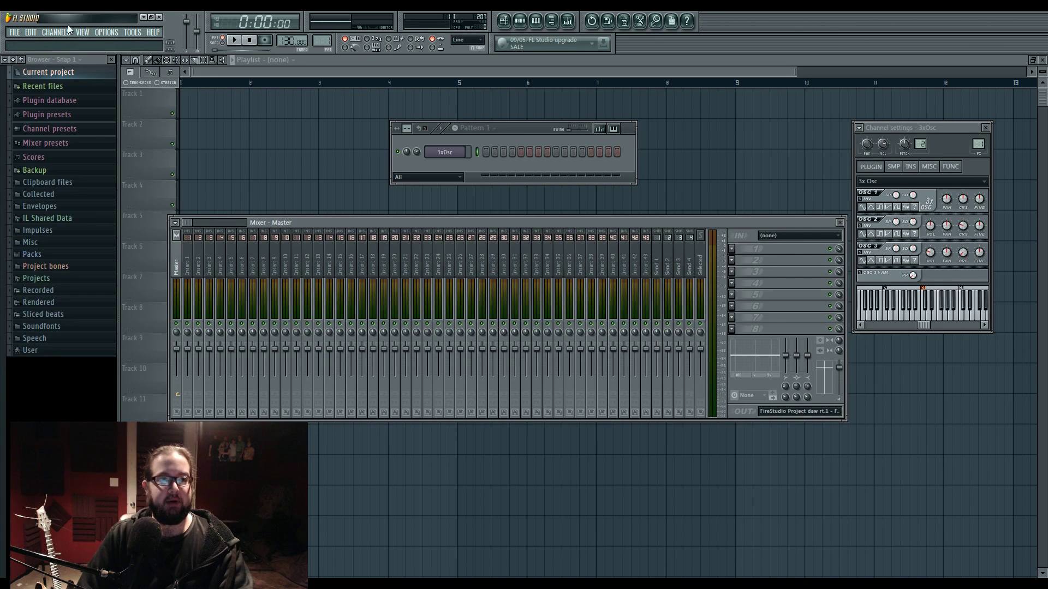
# Review the input/output device and sample rate in the audio settings, and return to the mixer.
pyautogui.click(106, 32)
pyautogui.click(123, 60)
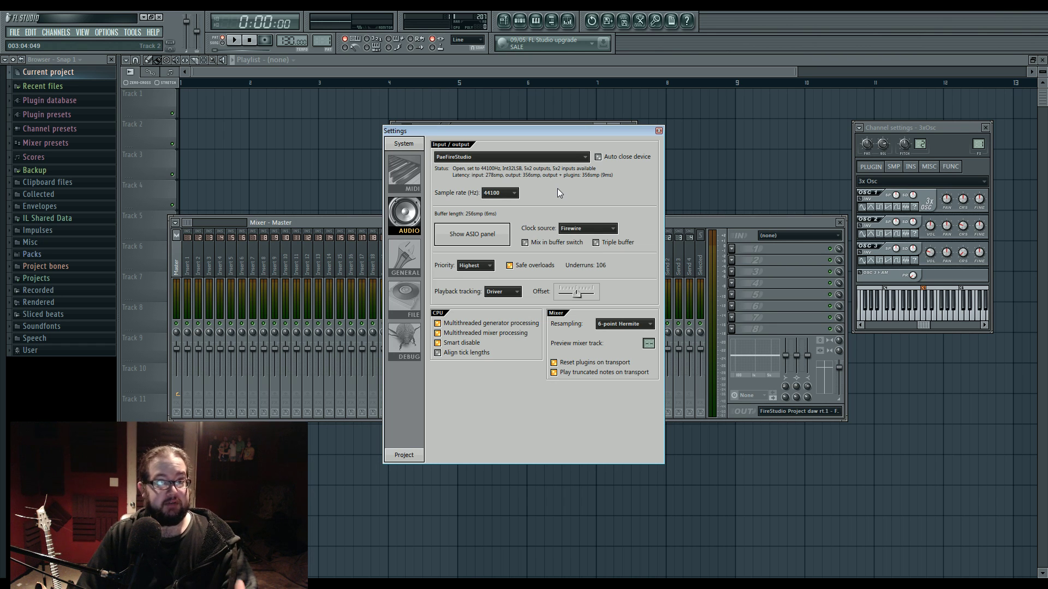
pyautogui.click(659, 131)
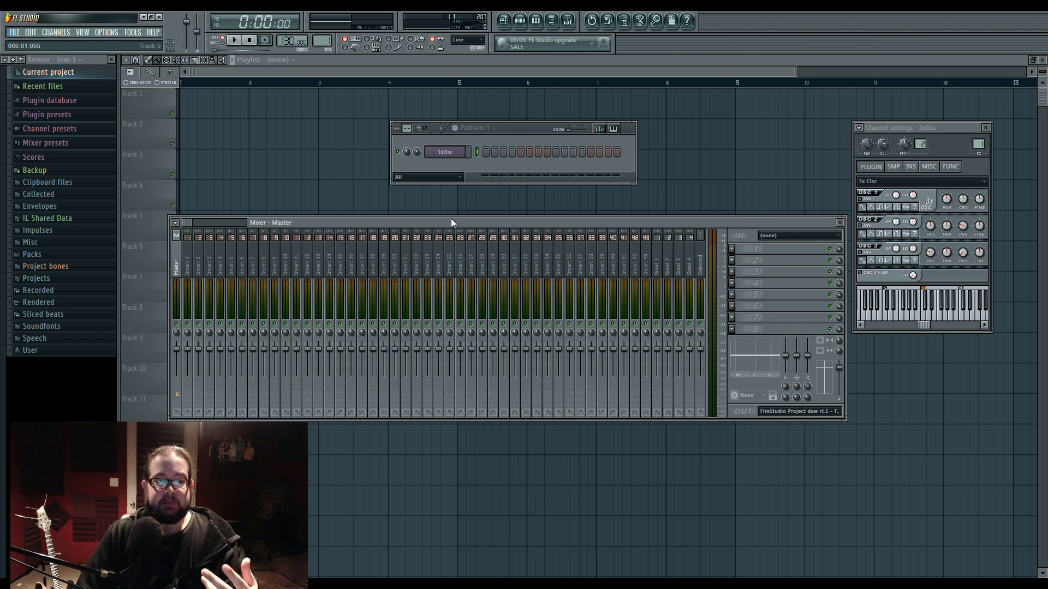
pyautogui.moveTo(452, 220); pyautogui.dragTo(465, 218)
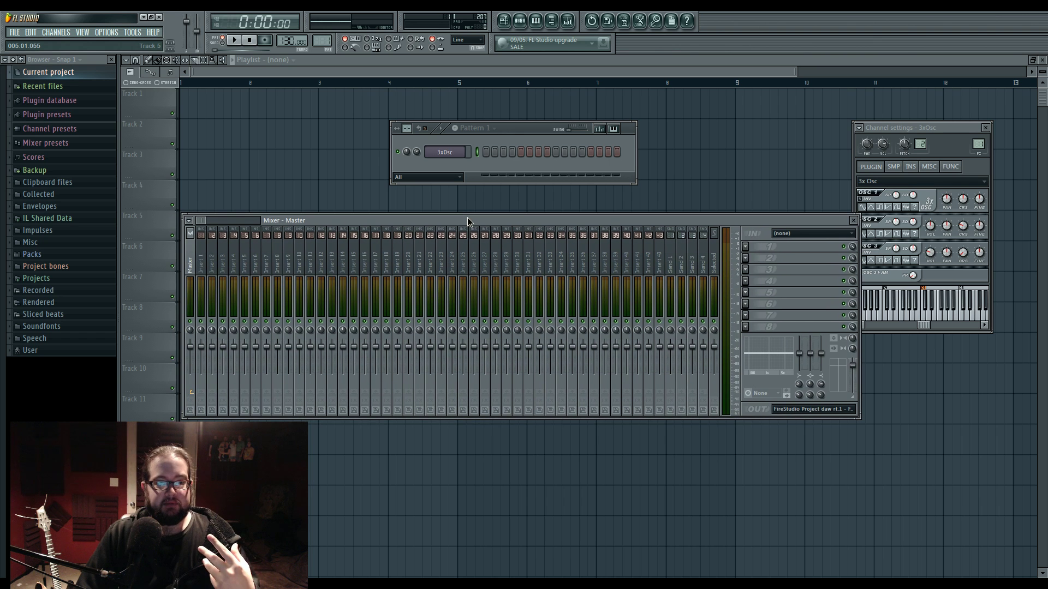
# Open the 3xOsc channel's piano roll and place a one-bar E2 note at the start of bar 1.
pyautogui.click(456, 160)
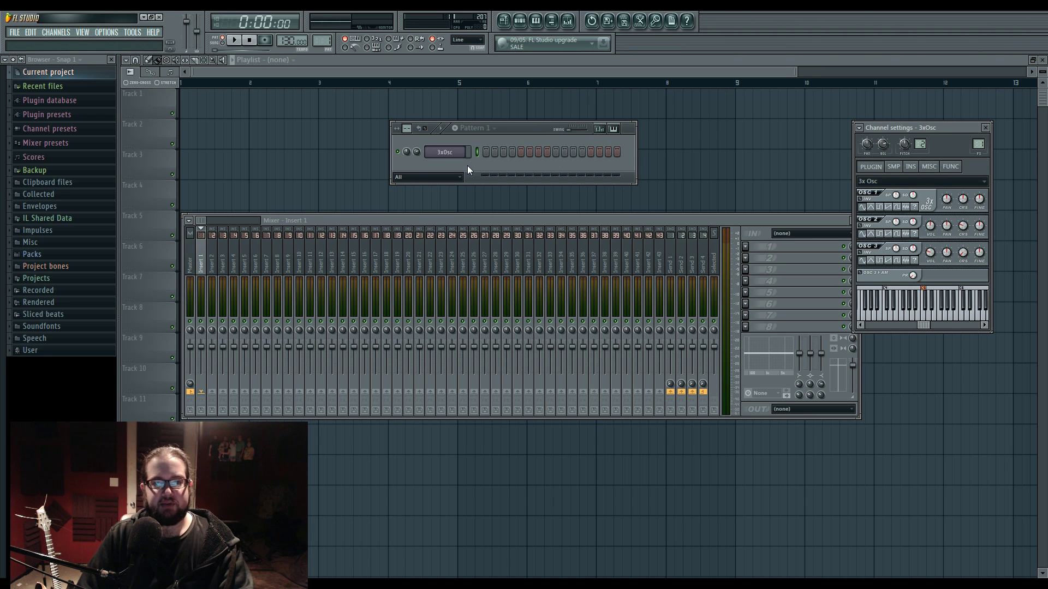
pyautogui.rightClick(463, 153)
pyautogui.click(482, 152)
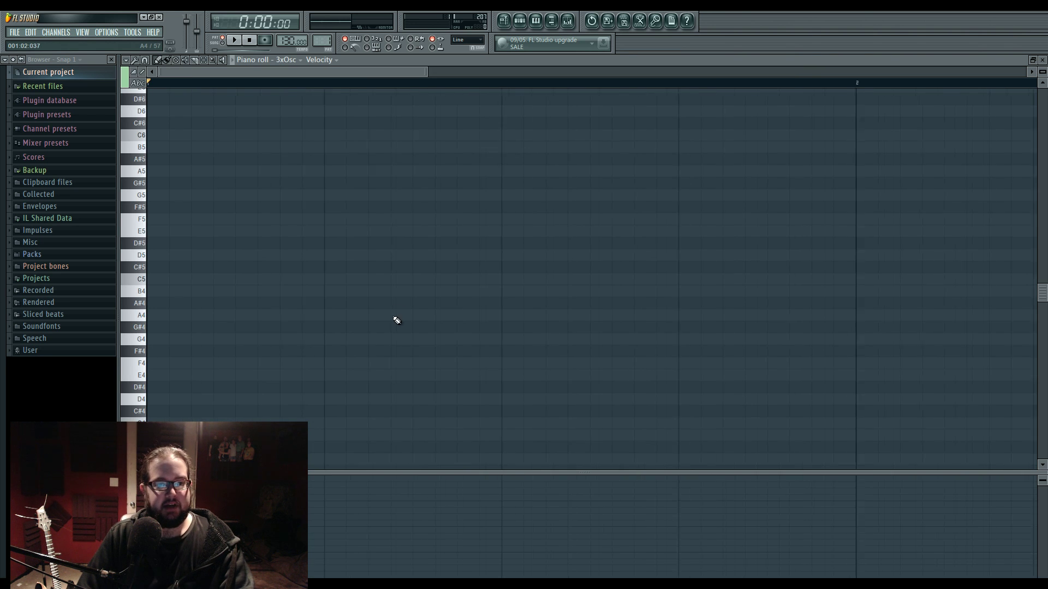
pyautogui.scroll(-5, 395, 314)
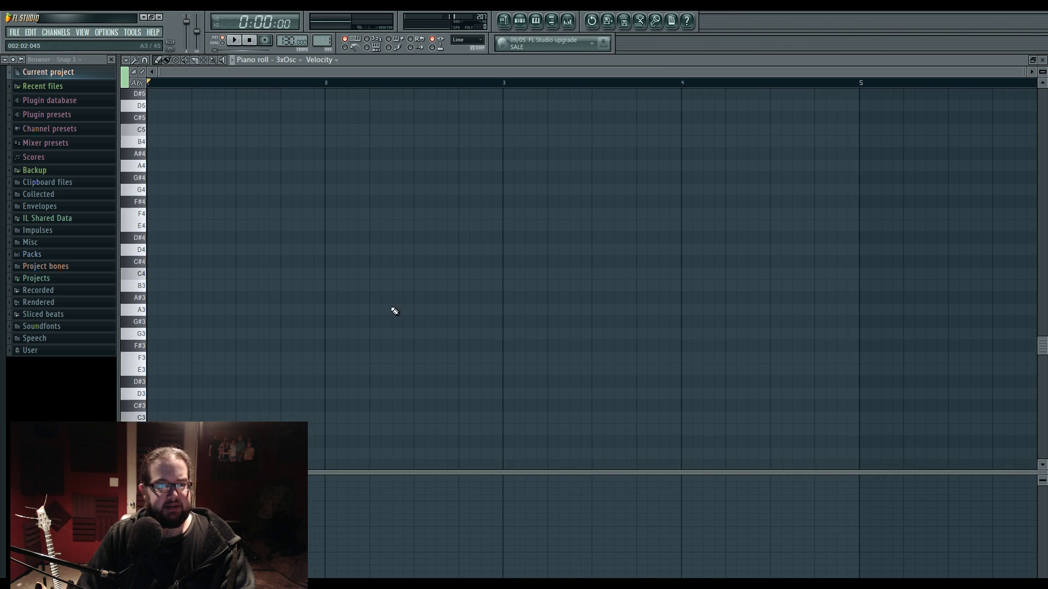
pyautogui.click(153, 351)
pyautogui.rightClick(163, 352)
pyautogui.scroll(-3, 168, 350)
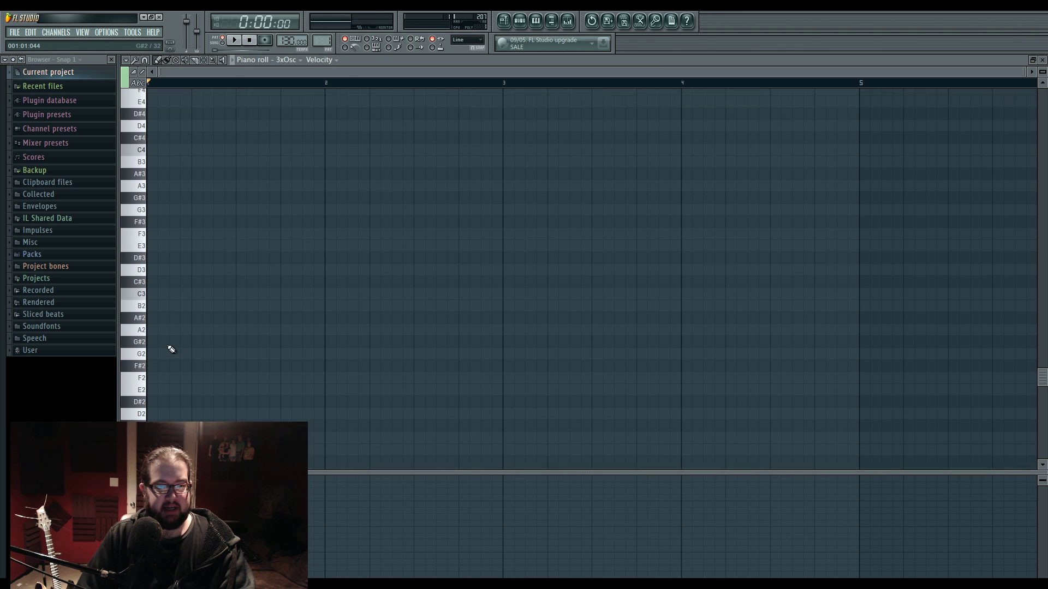
pyautogui.click(143, 351)
pyautogui.click(148, 337)
pyautogui.moveTo(150, 337); pyautogui.dragTo(164, 375)
pyautogui.click(164, 387)
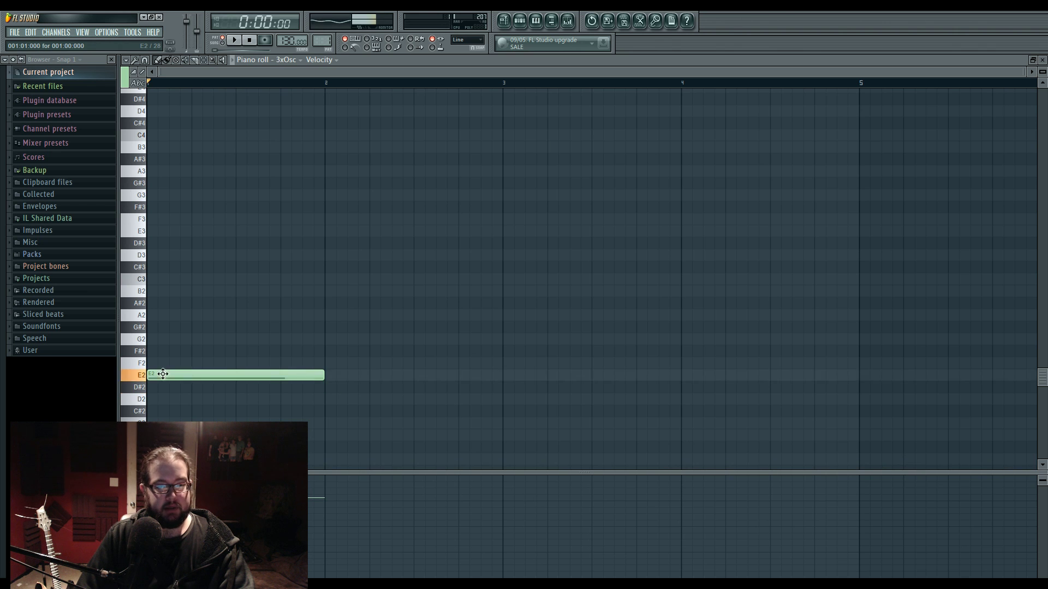
# Extend the E2 note to two bars and add a two-bar C2 note at bar 3.
pyautogui.moveTo(324, 375); pyautogui.dragTo(506, 375)
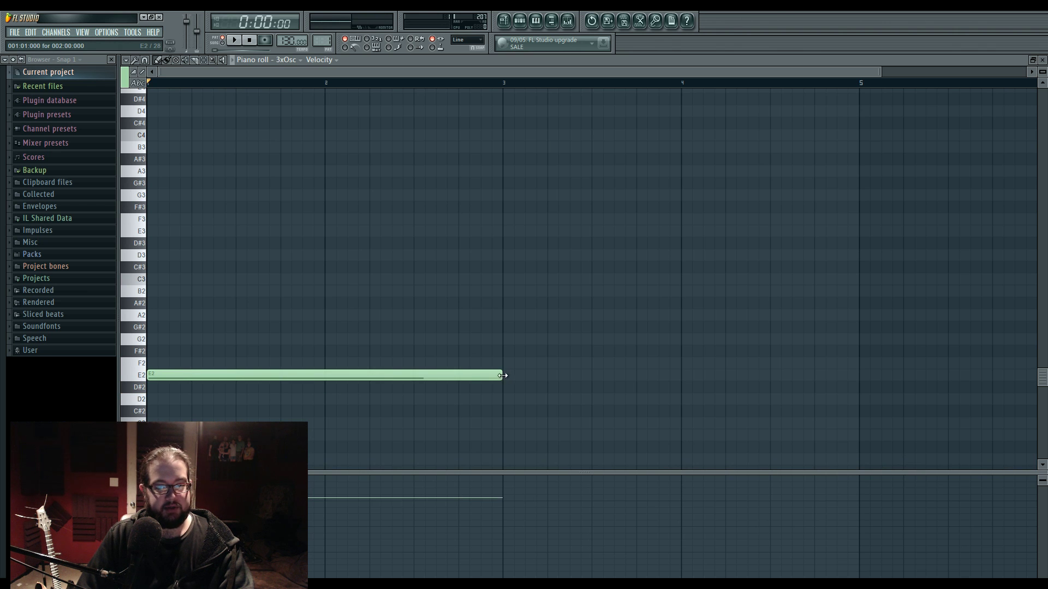
pyautogui.click(507, 422)
# Play the two-note pattern with the mixer and 3xOsc channel settings shown, and raise the channel's volume under Levels adjustment.
pyautogui.click(521, 21)
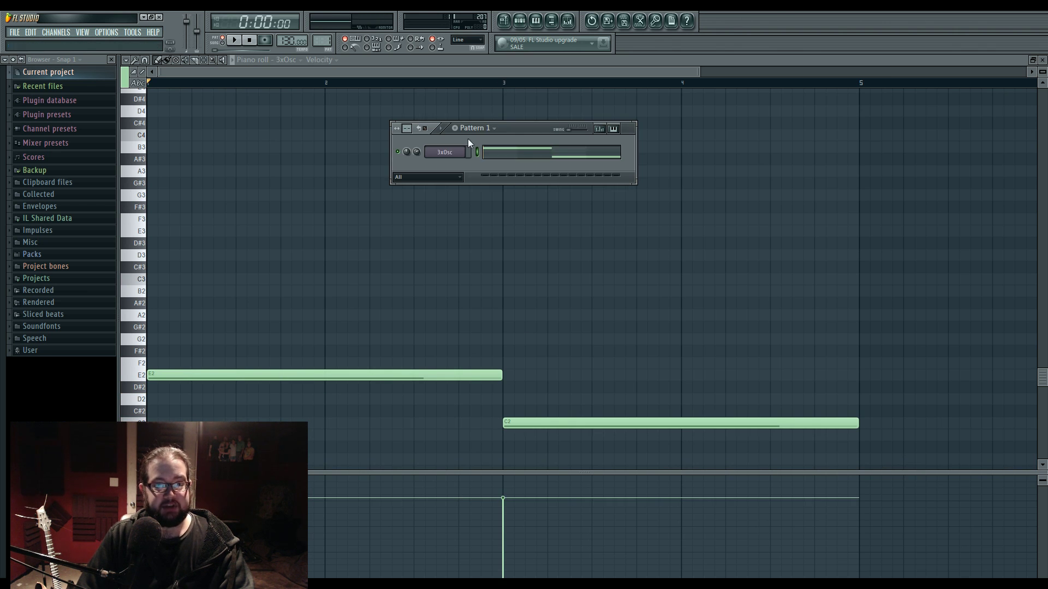
pyautogui.click(456, 152)
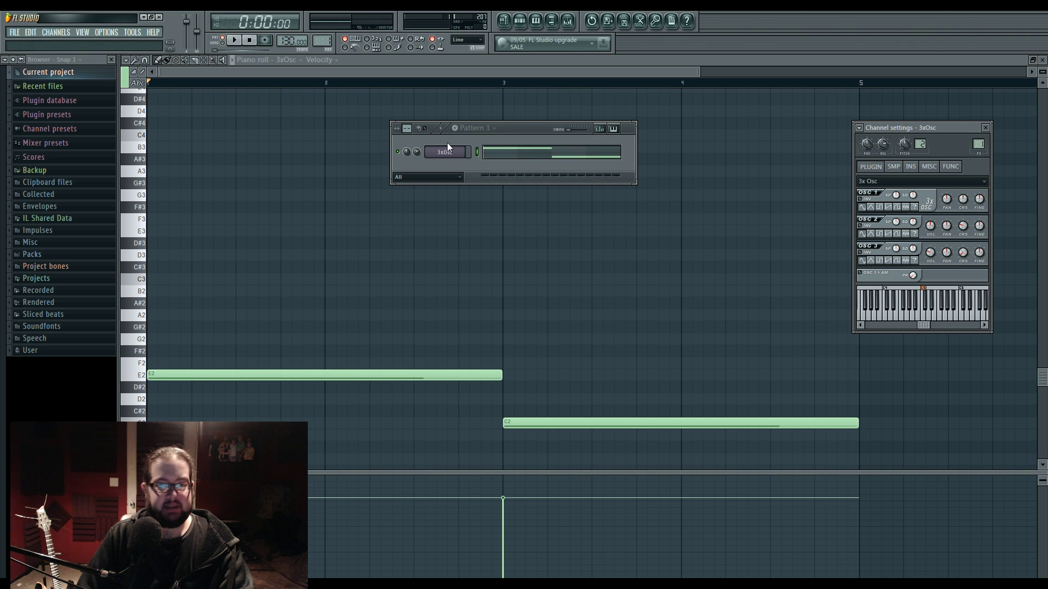
pyautogui.press('space')
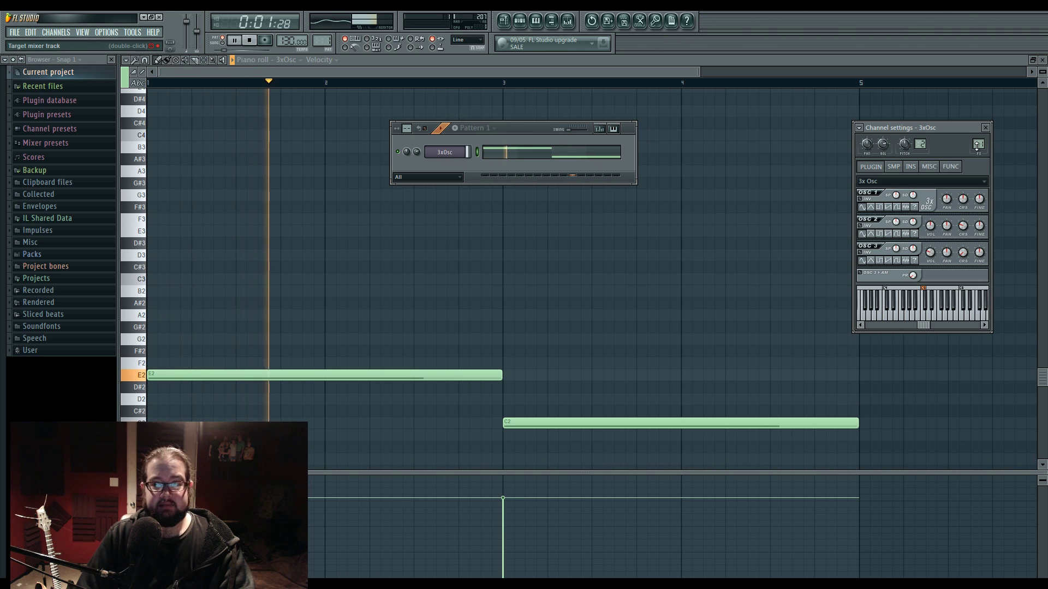
pyautogui.press('F9')
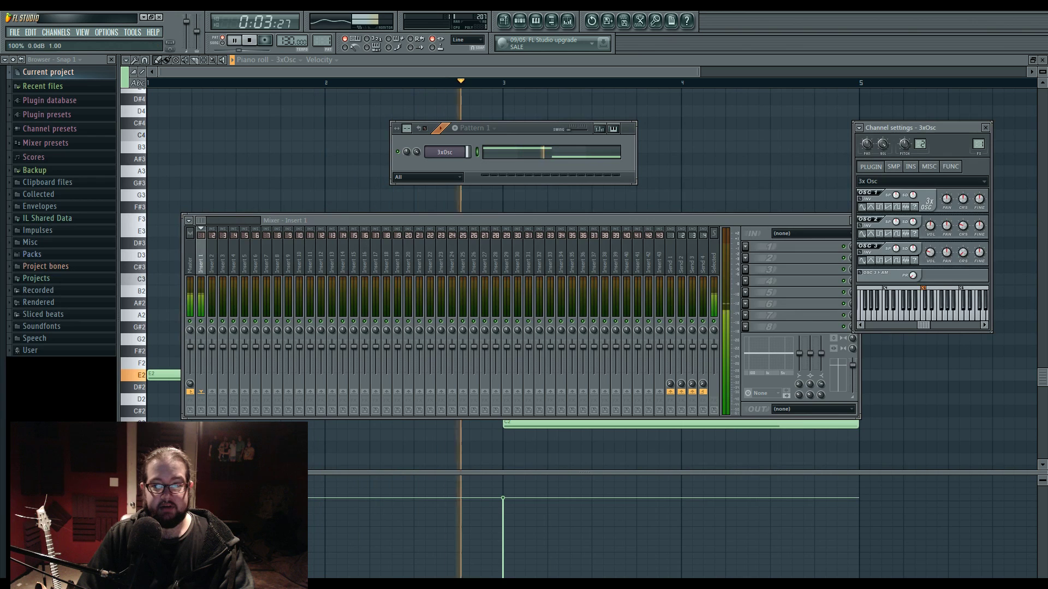
pyautogui.click(928, 166)
pyautogui.moveTo(884, 197); pyautogui.dragTo(884, 180)
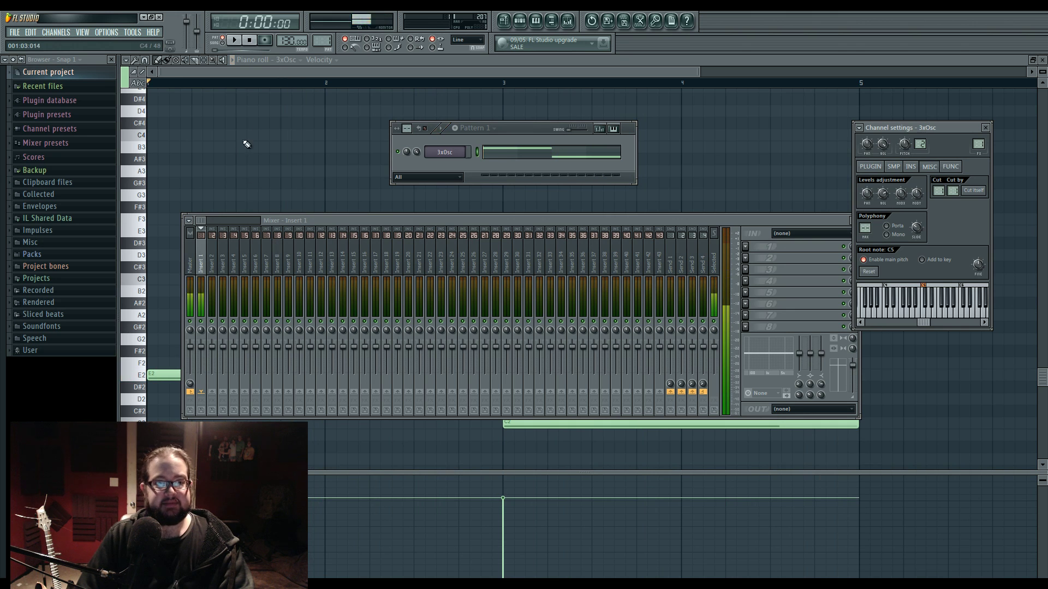
# Compare the peak levels of the Master and Insert 1 mixer tracks.
pyautogui.press('space')
pyautogui.click(190, 274)
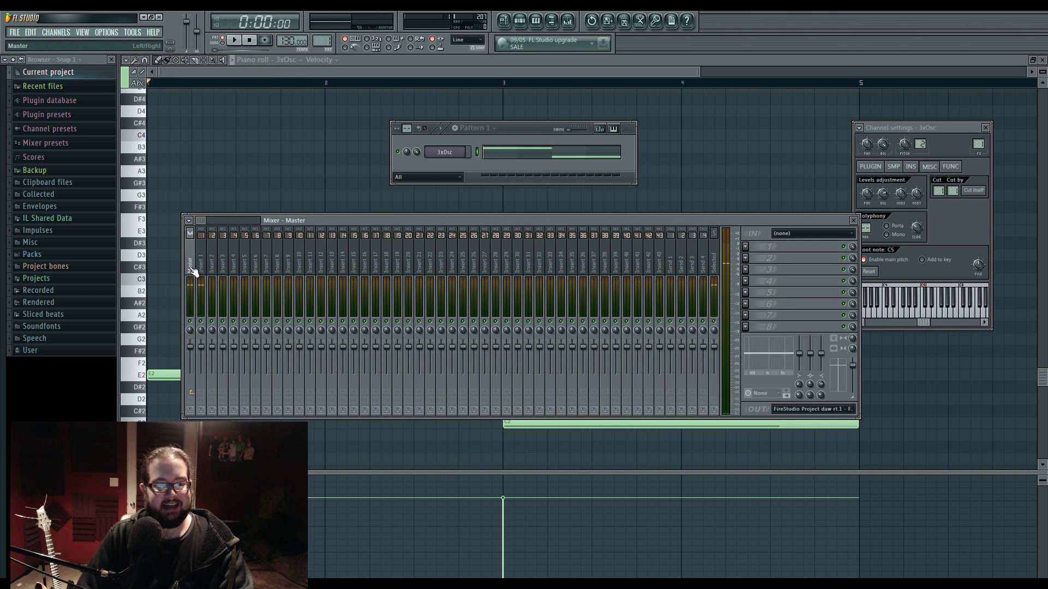
pyautogui.click(205, 274)
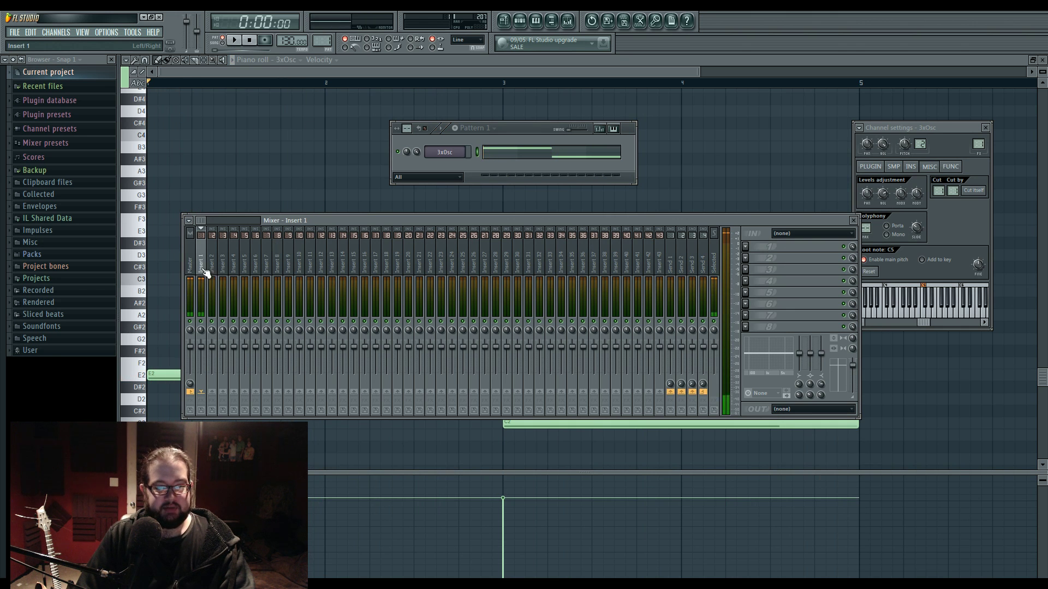
# Try routing the 3xOsc channel to mixer Insert 2 and return it to Insert 1 while the pattern plays.
pyautogui.click(461, 153)
pyautogui.scroll(1, 975, 145)
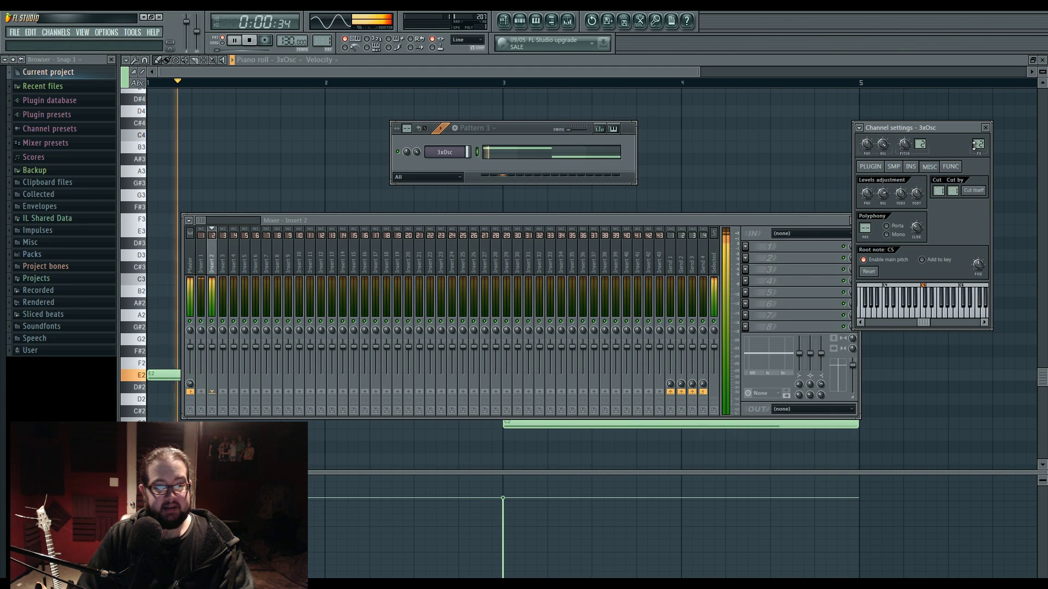
pyautogui.scroll(-1, 974, 145)
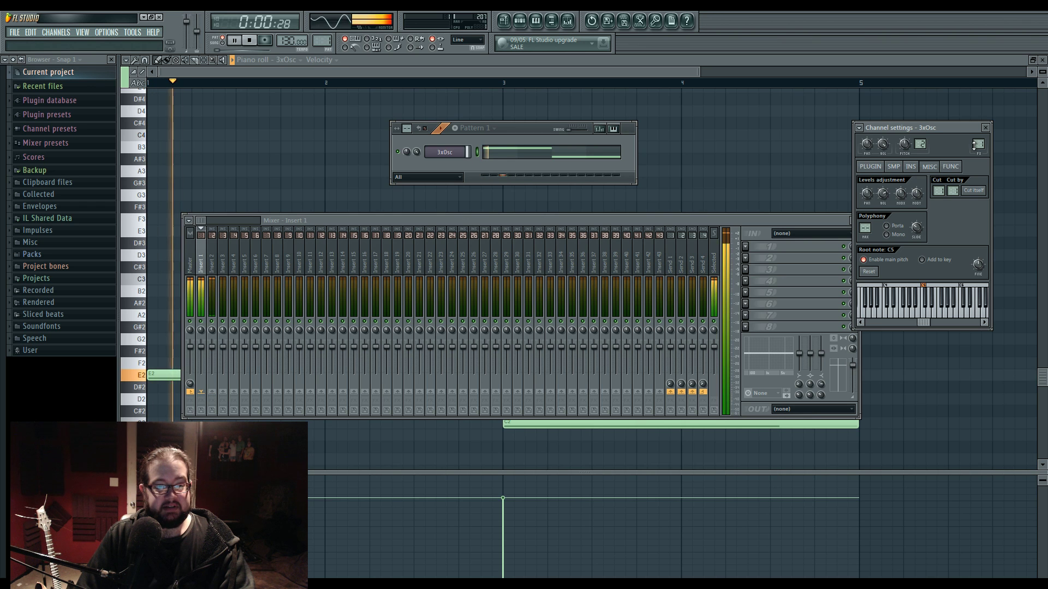
# Lower the Master track's fader slightly while checking its level during playback.
pyautogui.press('space')
pyautogui.click(193, 354)
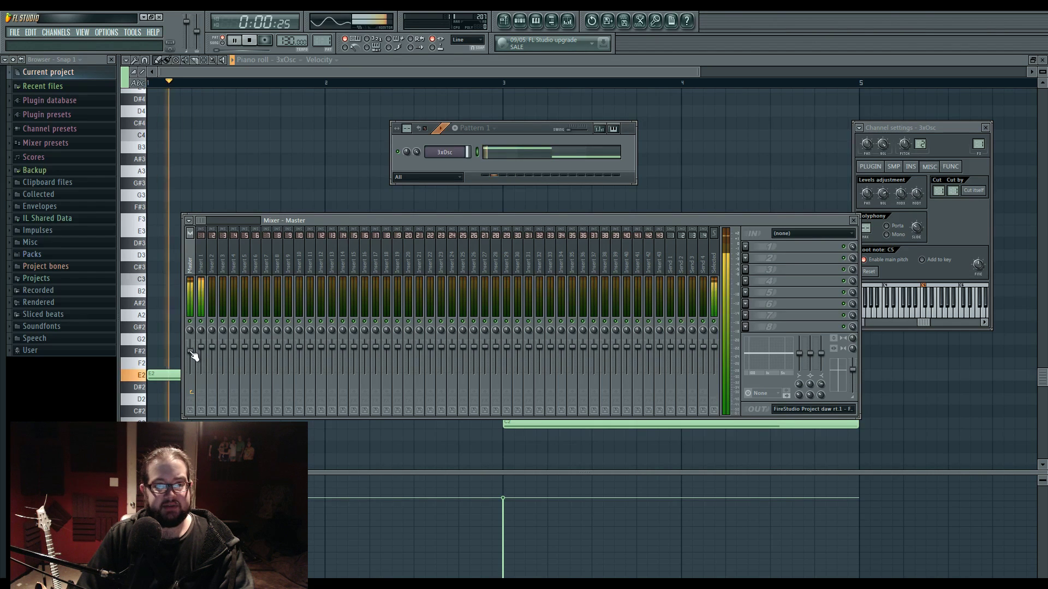
pyautogui.press('space')
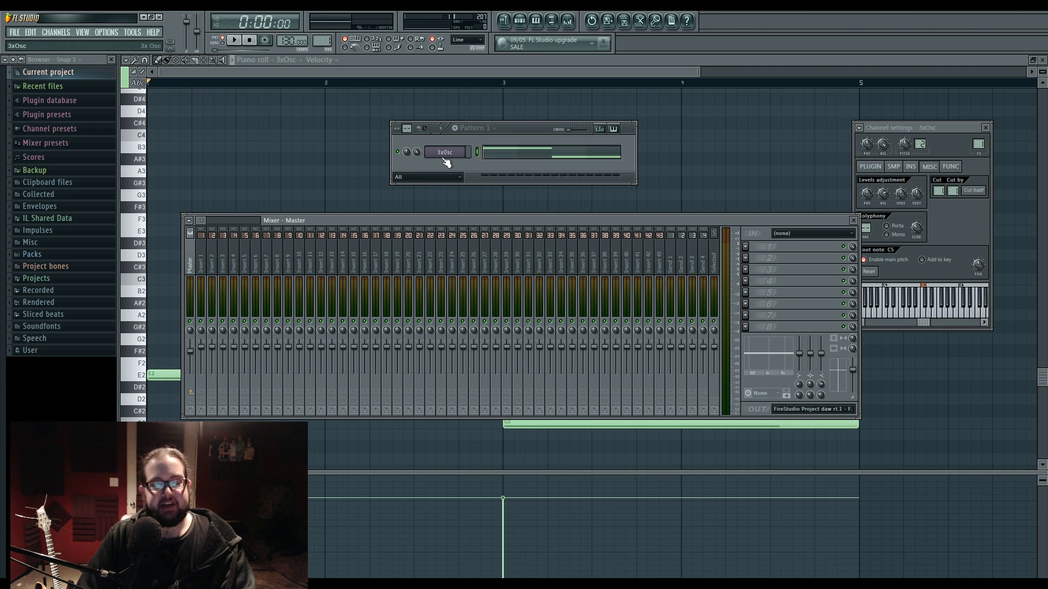
# Play the pattern repeatedly and compare the peak meters of the Master and Insert 1 tracks.
pyautogui.press('space')
pyautogui.press('space')
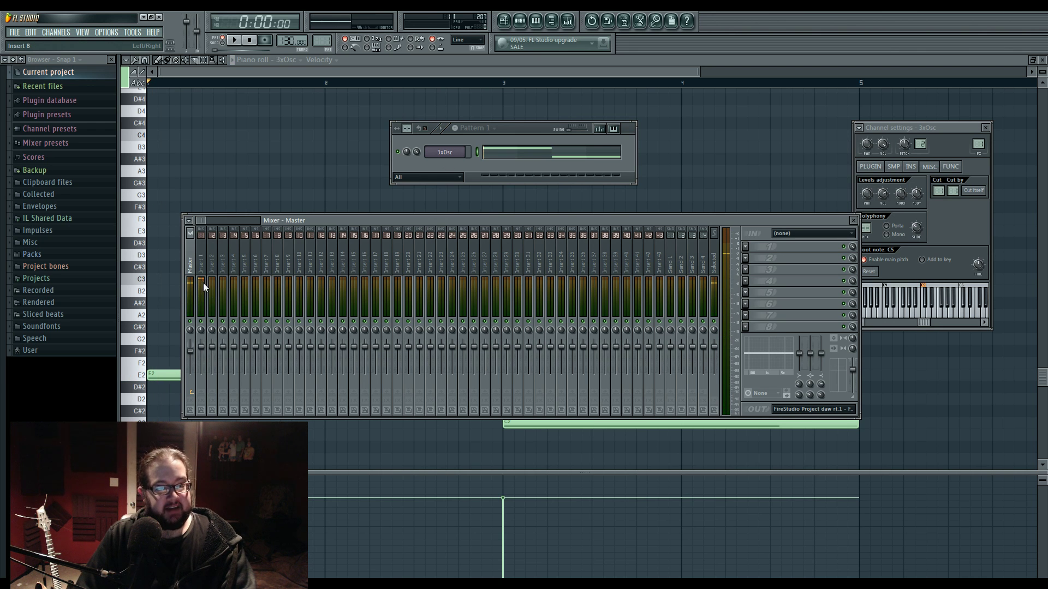
pyautogui.press('space')
pyautogui.press('space')
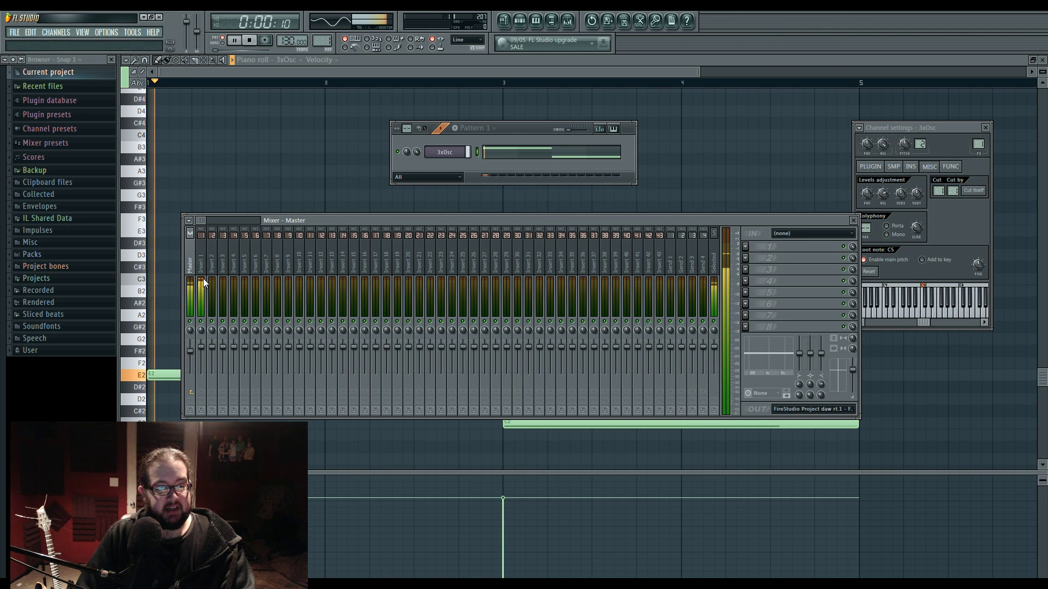
pyautogui.press('space')
pyautogui.press('space')
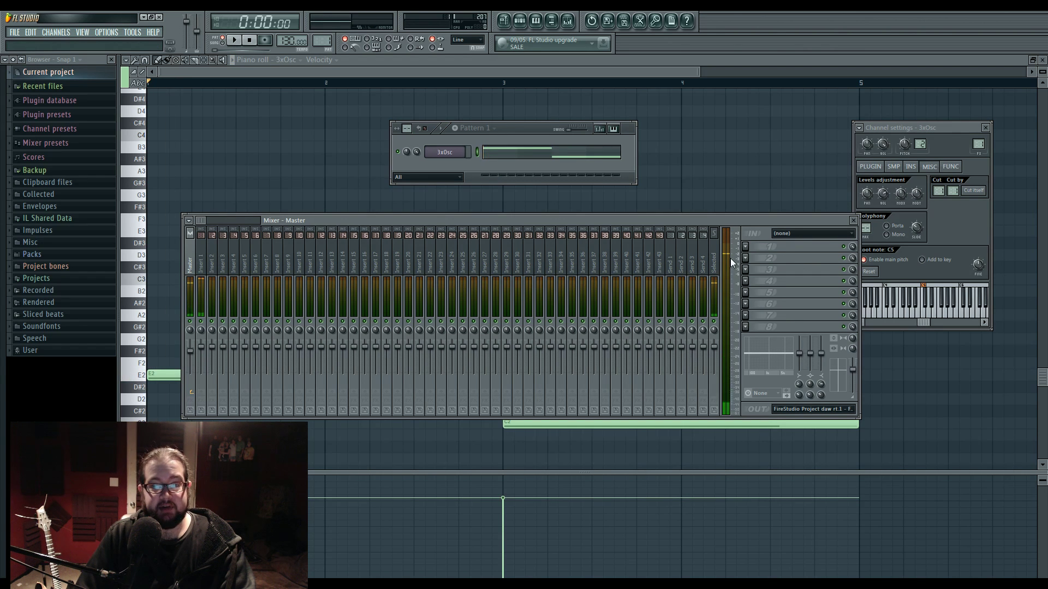
pyautogui.press('space')
pyautogui.click(202, 262)
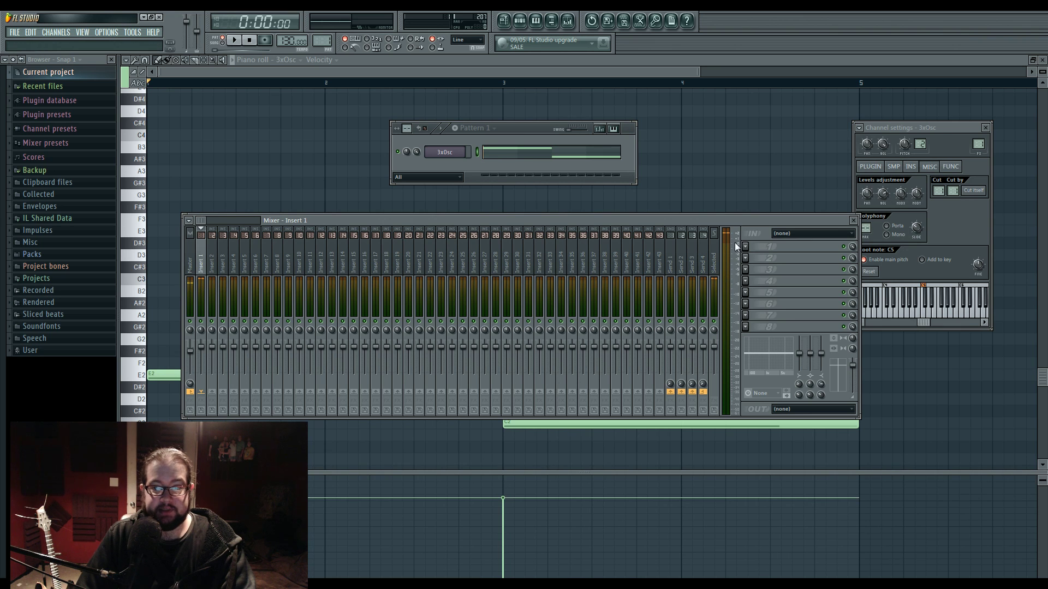
# Play the pattern several times while watching the peak meter of the Insert 1 track.
pyautogui.press('space')
pyautogui.press('space')
pyautogui.press('space')
pyautogui.press('space')
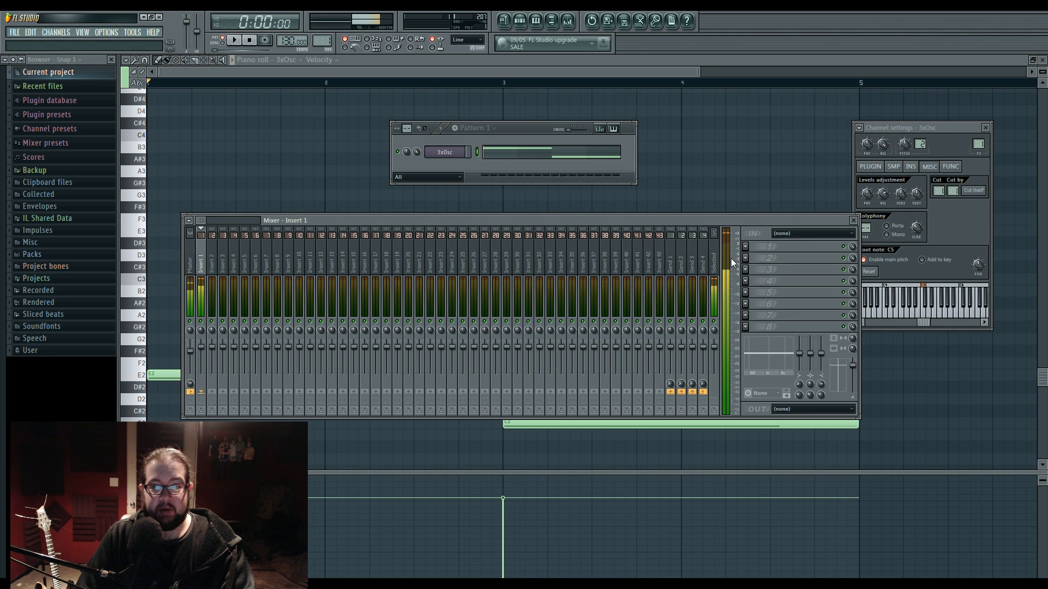
# Try raising Insert 1's fader and lowering the Master's fader to about -10.9 dB while the pattern plays.
pyautogui.press('space')
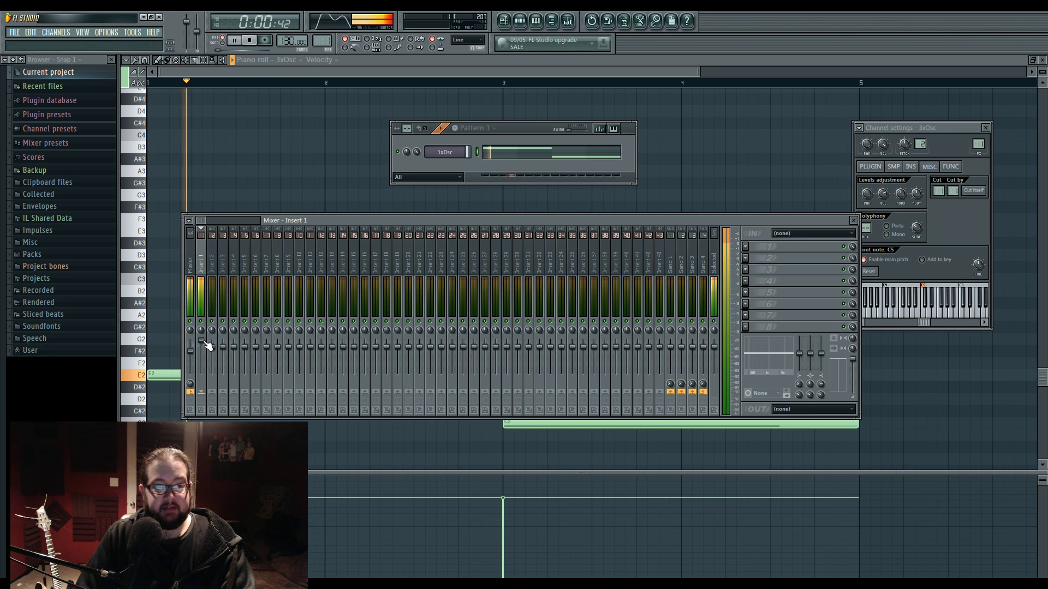
pyautogui.moveTo(190, 351); pyautogui.dragTo(190, 358)
pyautogui.press('space')
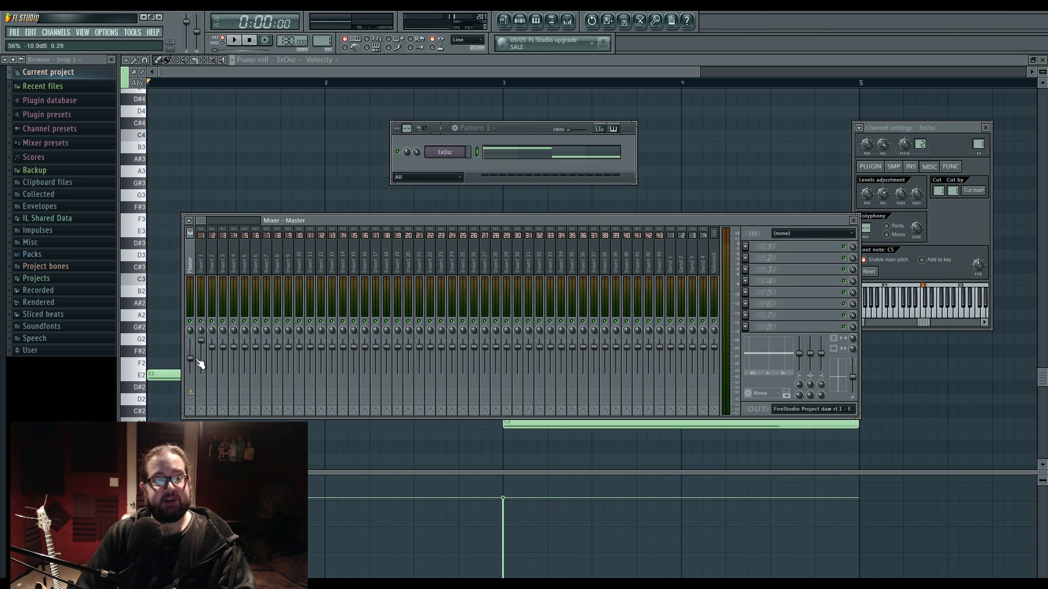
# Reset the Insert 1 and Master faders to their default level and play the pattern to check the meters.
pyautogui.keyDown('alt'); pyautogui.click(200, 348); pyautogui.keyUp('alt')
pyautogui.keyDown('alt'); pyautogui.click(192, 347); pyautogui.keyUp('alt')
pyautogui.press('space')
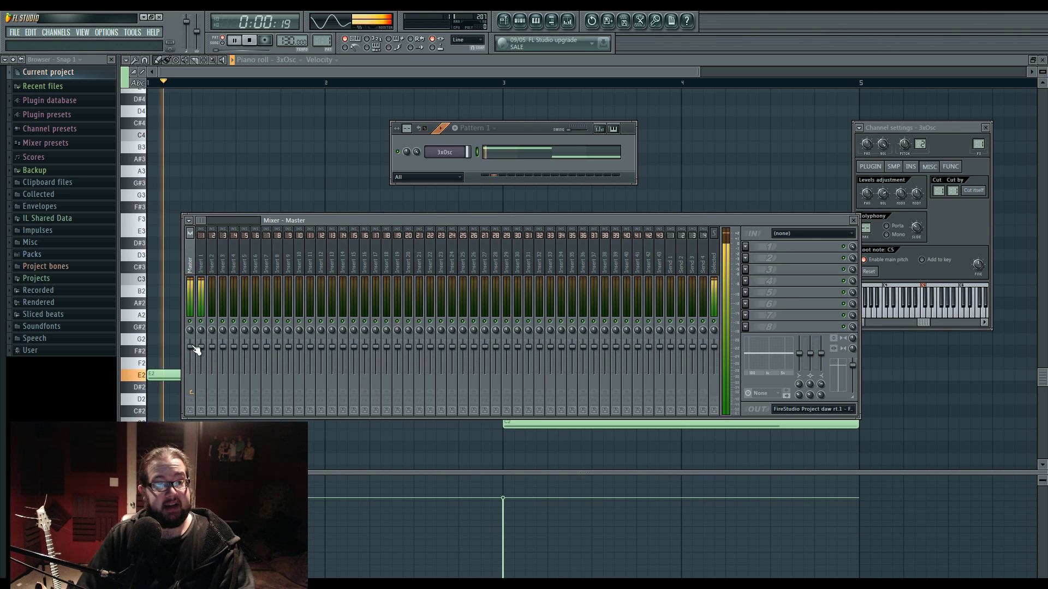
pyautogui.press('space')
pyautogui.press('space')
pyautogui.press('space')
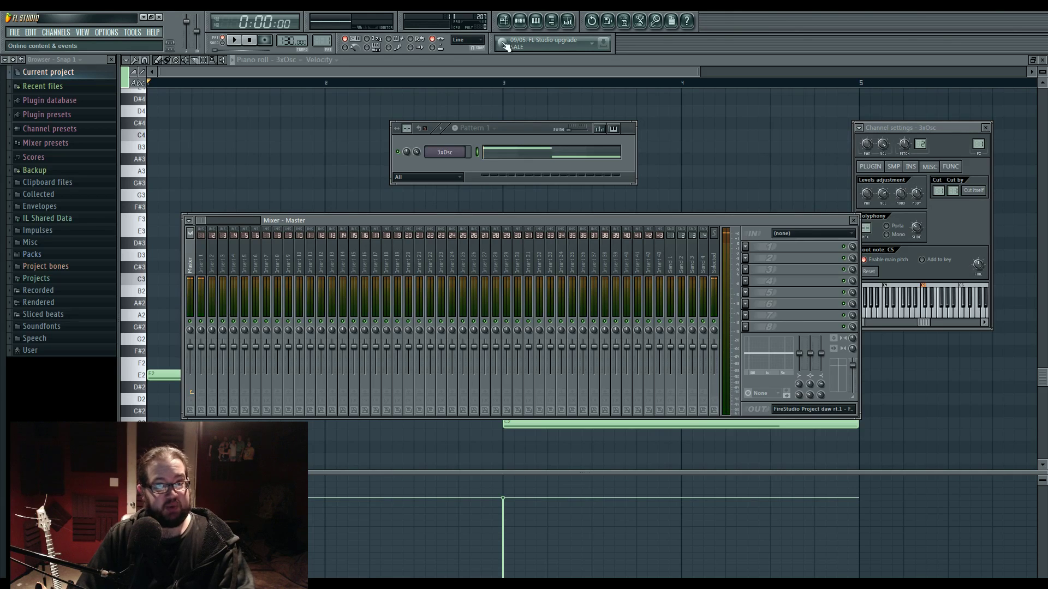
# Show the Playlist together with the mixer, the step sequencer and the 3xOsc channel settings.
pyautogui.click(513, 21)
pyautogui.click(568, 22)
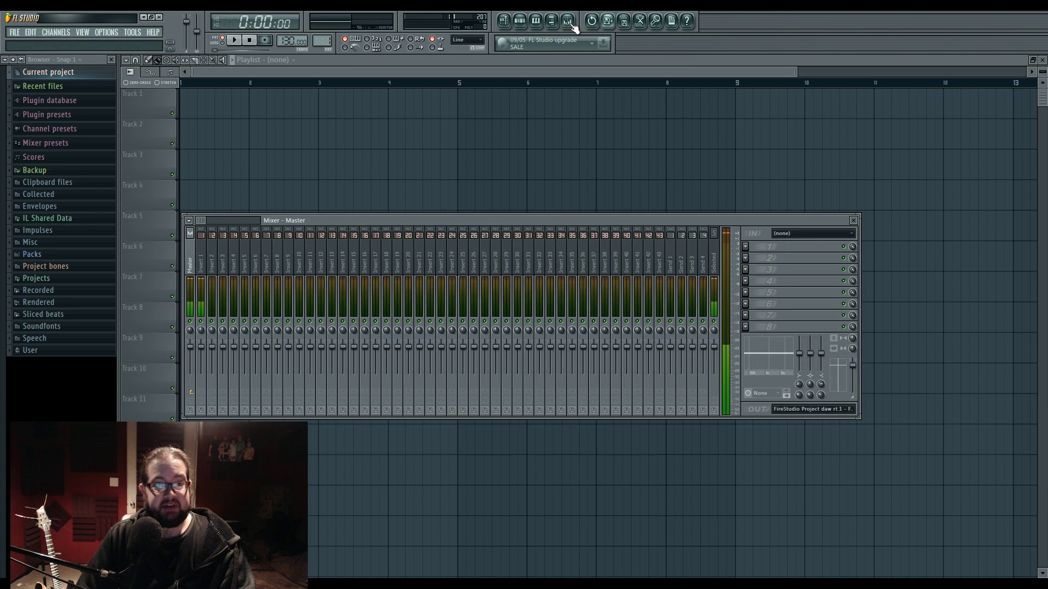
pyautogui.click(519, 22)
pyautogui.click(461, 156)
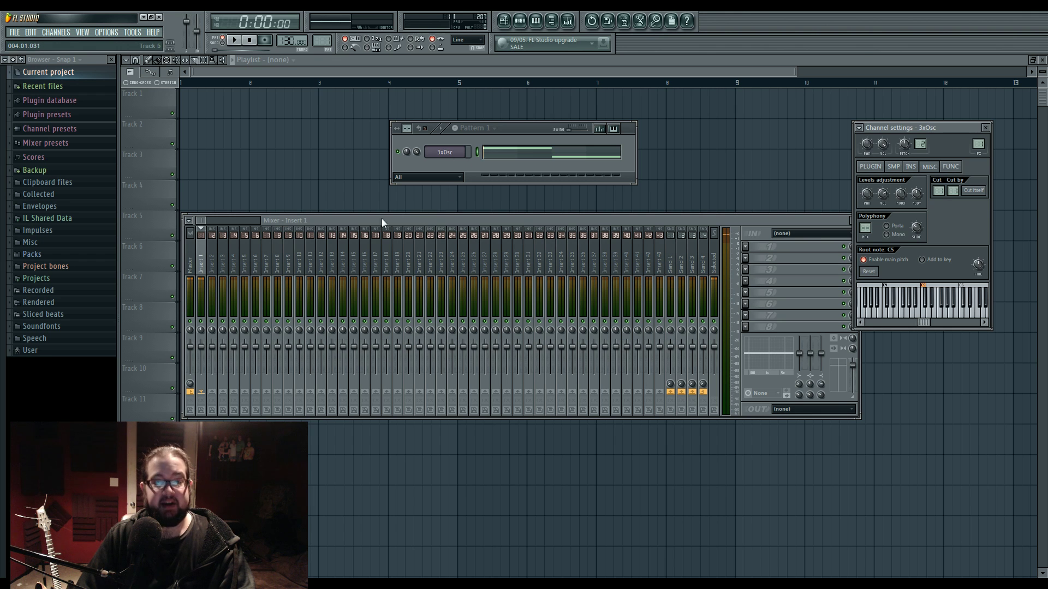
# Begin rendering the pattern as a wave file and choose New folder (4) on the Desktop as the destination.
pyautogui.click(624, 21)
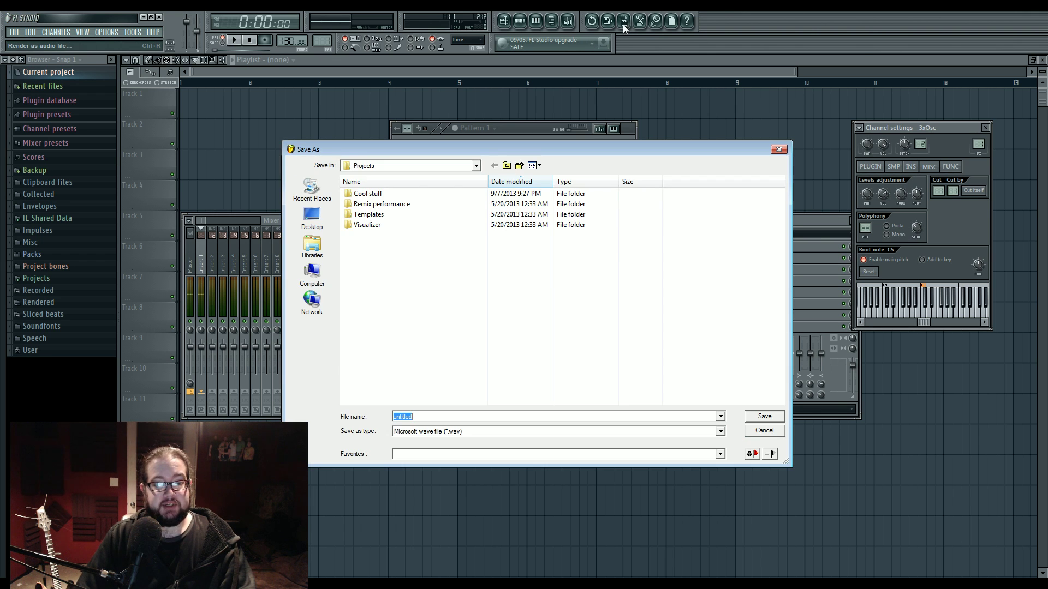
pyautogui.click(326, 227)
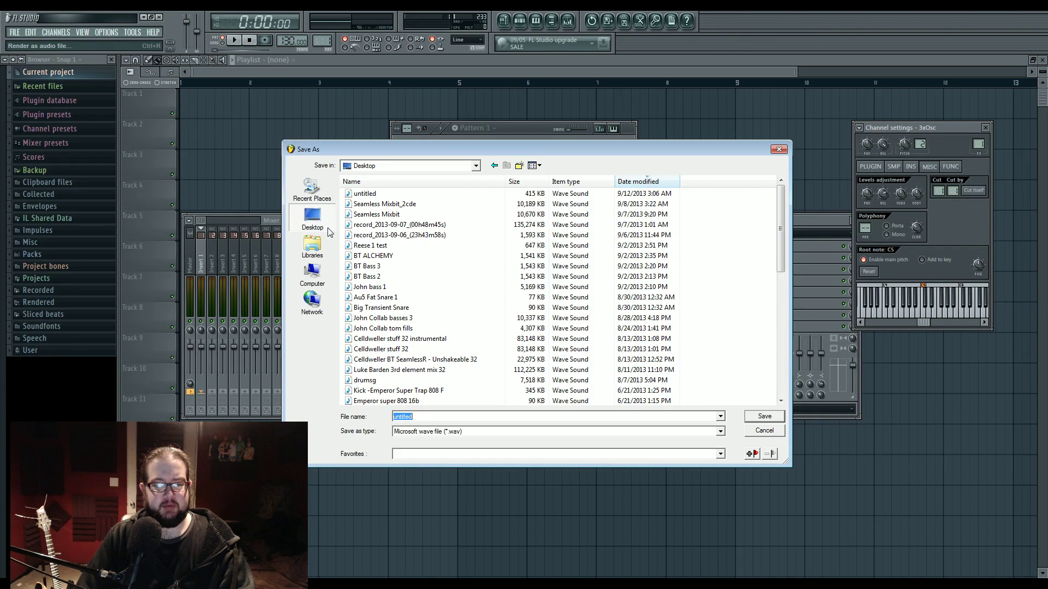
pyautogui.moveTo(676, 151); pyautogui.dragTo(680, 156)
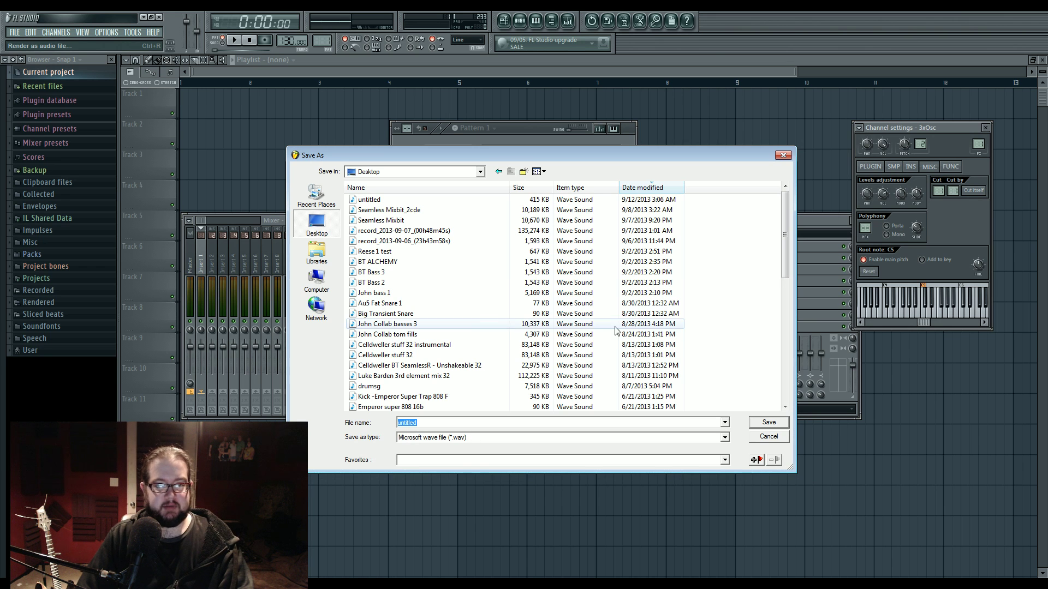
pyautogui.moveTo(783, 244); pyautogui.dragTo(783, 343)
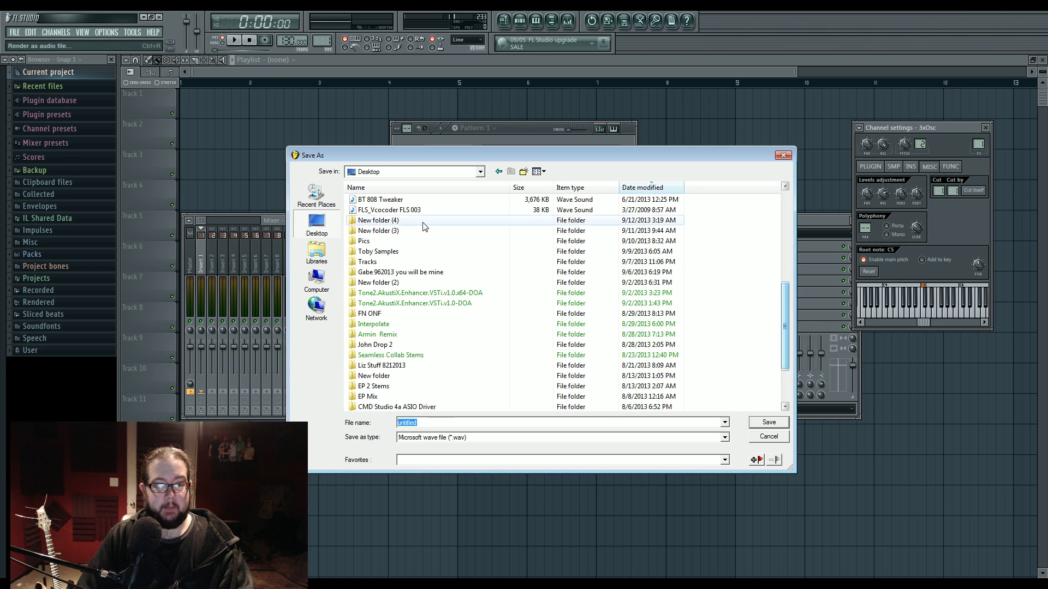
pyautogui.doubleClick(425, 224)
# Name the render file "distorted sine" and save it to reach the rendering options.
pyautogui.doubleClick(435, 424)
pyautogui.write('dis')
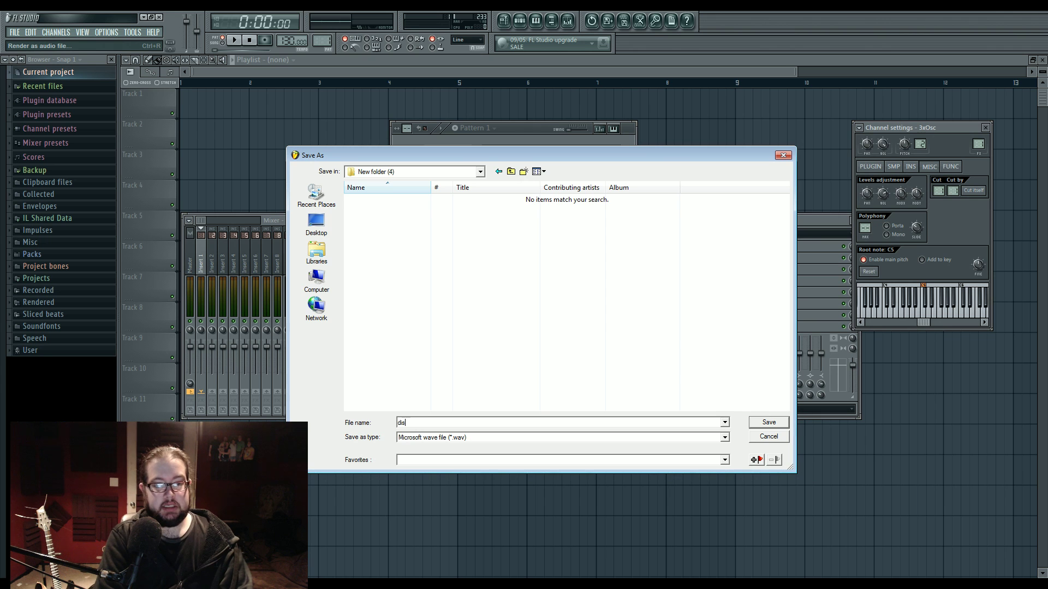
pyautogui.write('torted si')
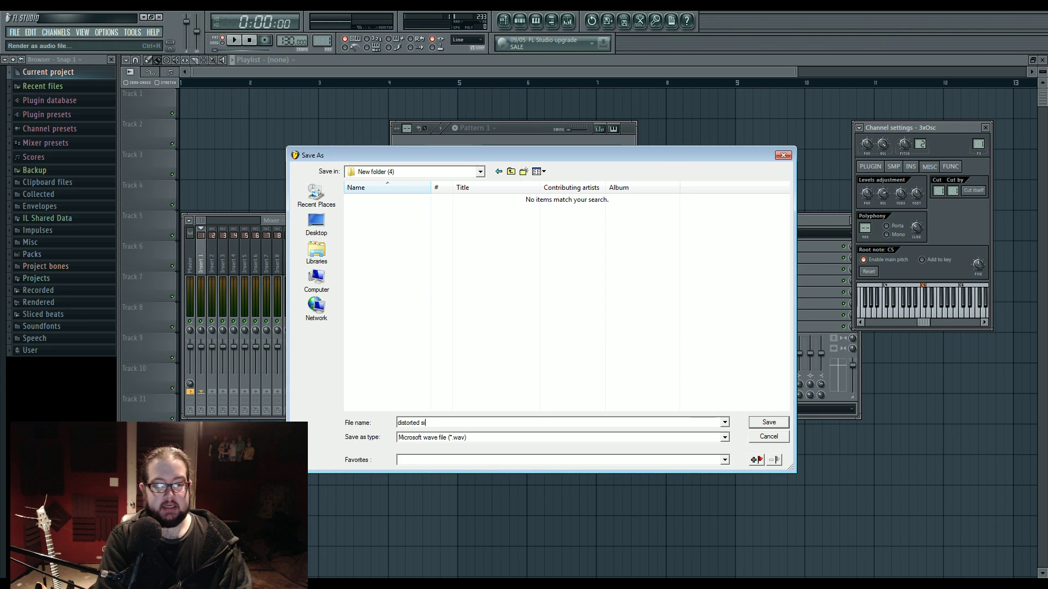
pyautogui.write('ne')
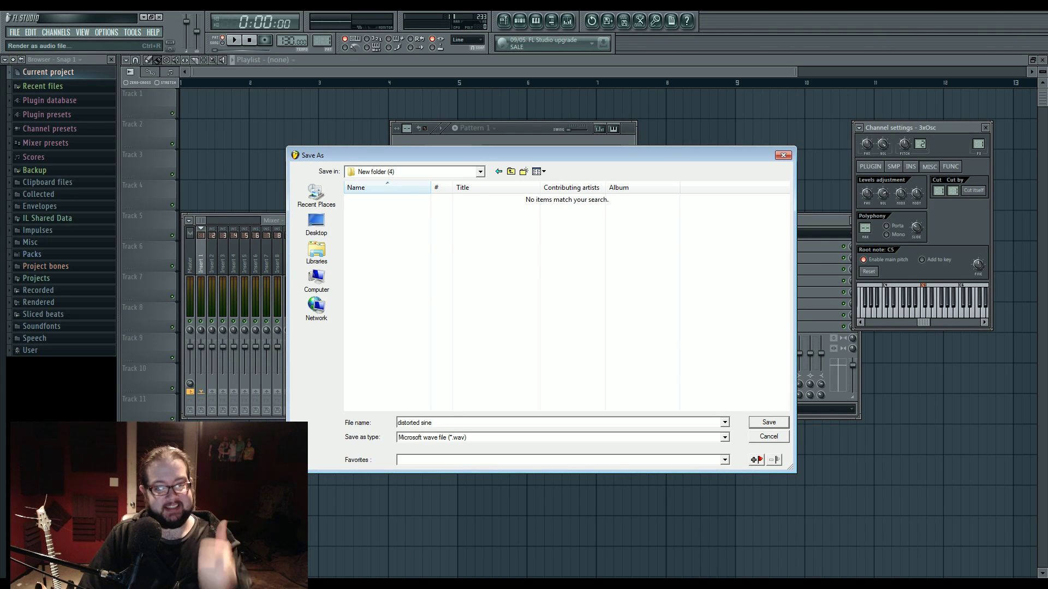
pyautogui.click(768, 422)
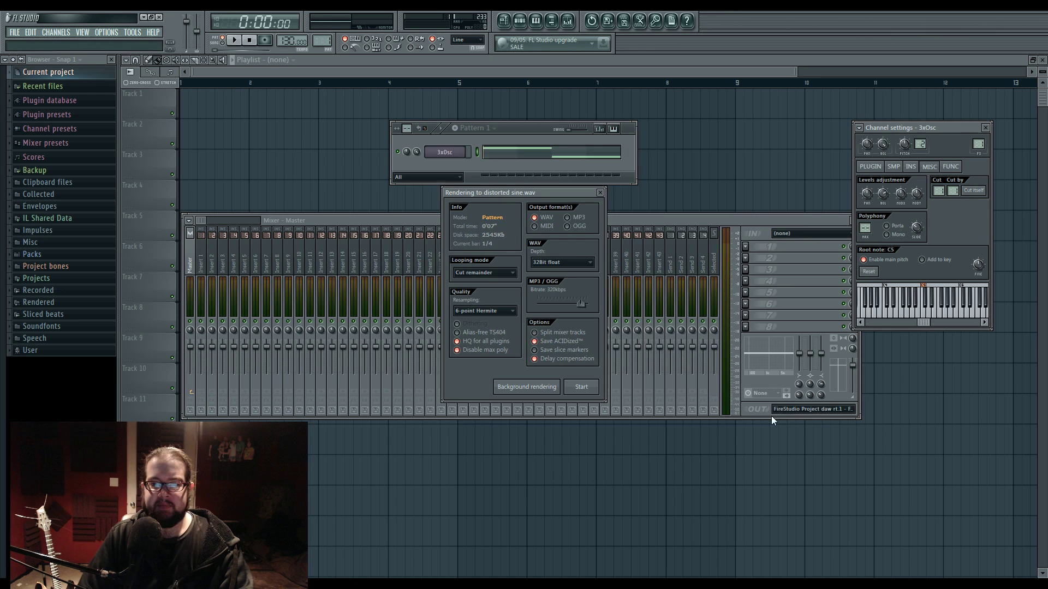
# Add MP3 output alongside WAV, keep the WAV depth at 32Bit float, and start the render.
pyautogui.click(578, 217)
pyautogui.click(565, 261)
pyautogui.click(555, 264)
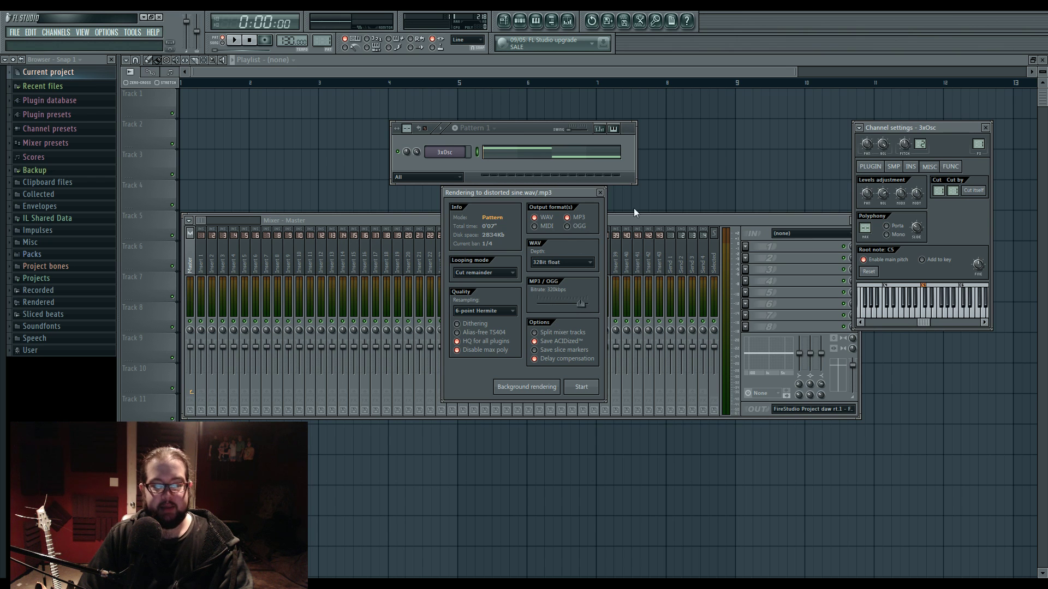
pyautogui.click(581, 387)
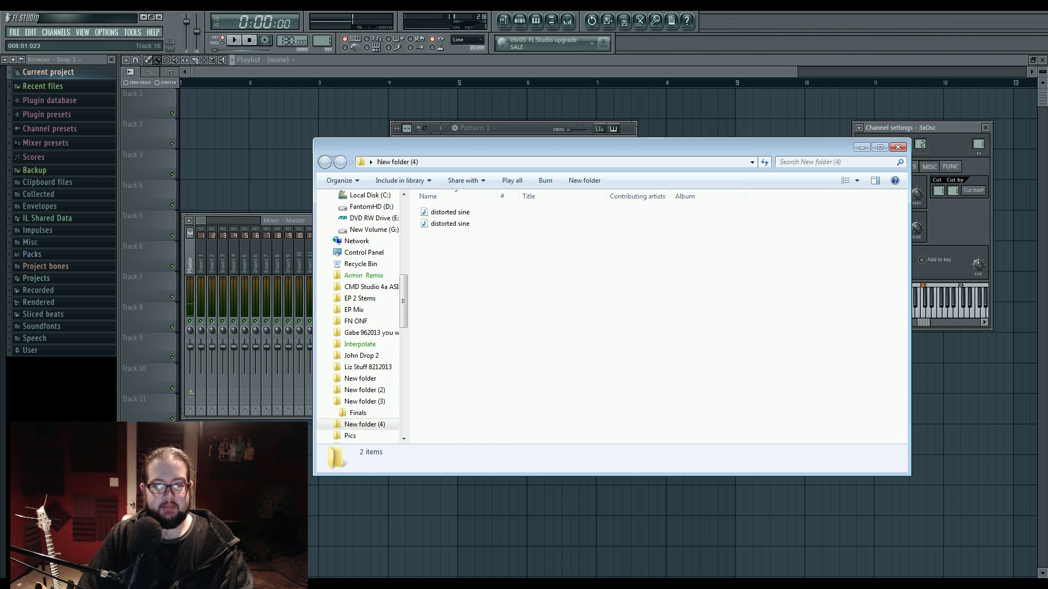
# Import both distorted sine renders into the Playlist, placing the MP3 on Track 1 at bar 1 and the WAV on Track 2 midway through bar 5.
pyautogui.click(446, 214)
pyautogui.moveTo(446, 214); pyautogui.dragTo(228, 123)
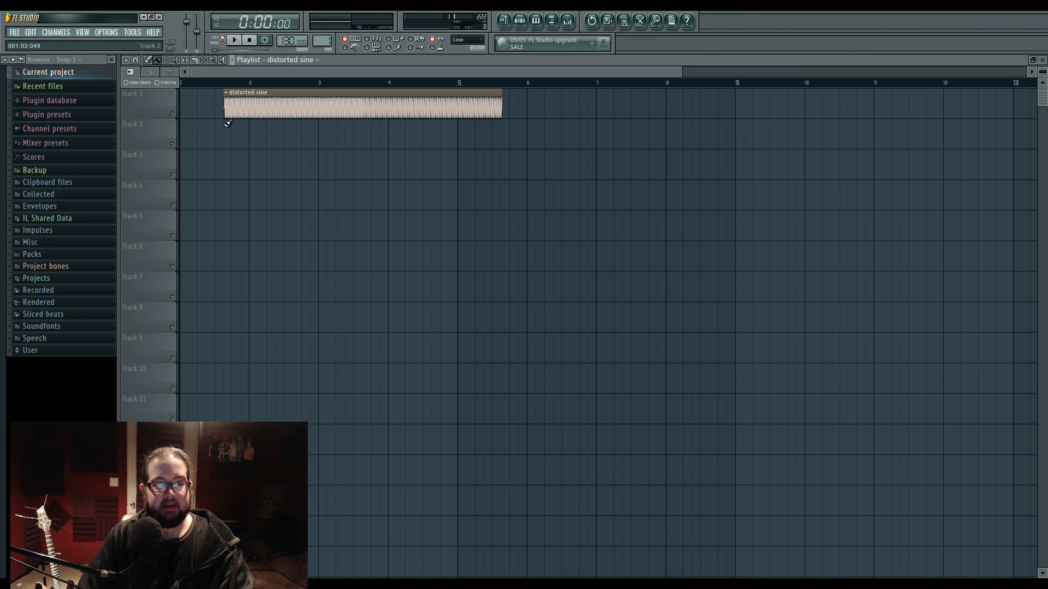
pyautogui.click(675, 585)
pyautogui.click(435, 224)
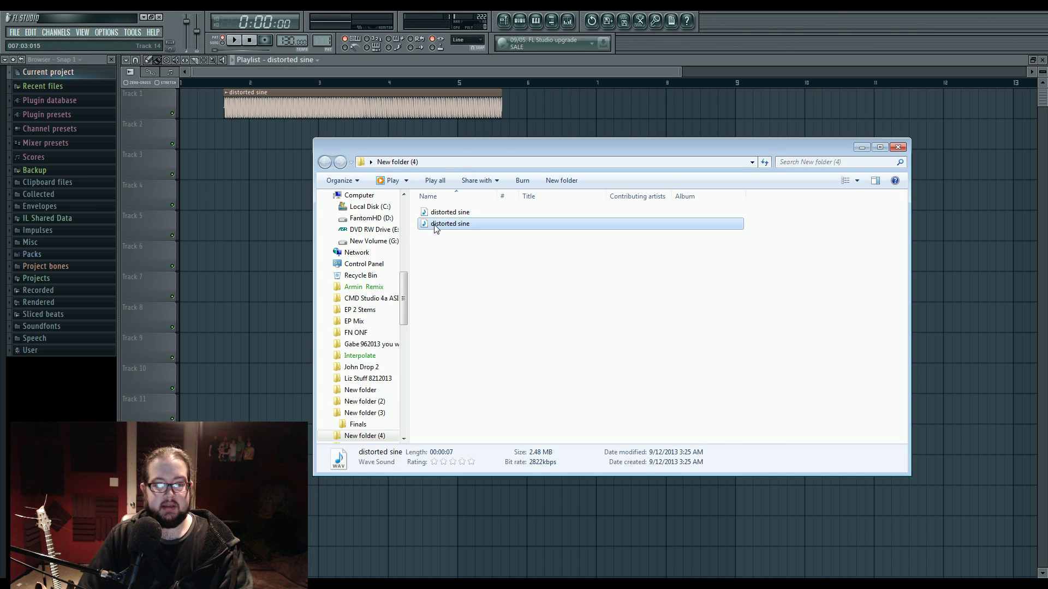
pyautogui.moveTo(435, 224); pyautogui.dragTo(538, 107)
pyautogui.moveTo(317, 112); pyautogui.dragTo(273, 115)
pyautogui.moveTo(578, 105); pyautogui.dragTo(537, 143)
# Play the MP3 clip and the WAV clip in turn from different song positions to compare their output levels.
pyautogui.press('space')
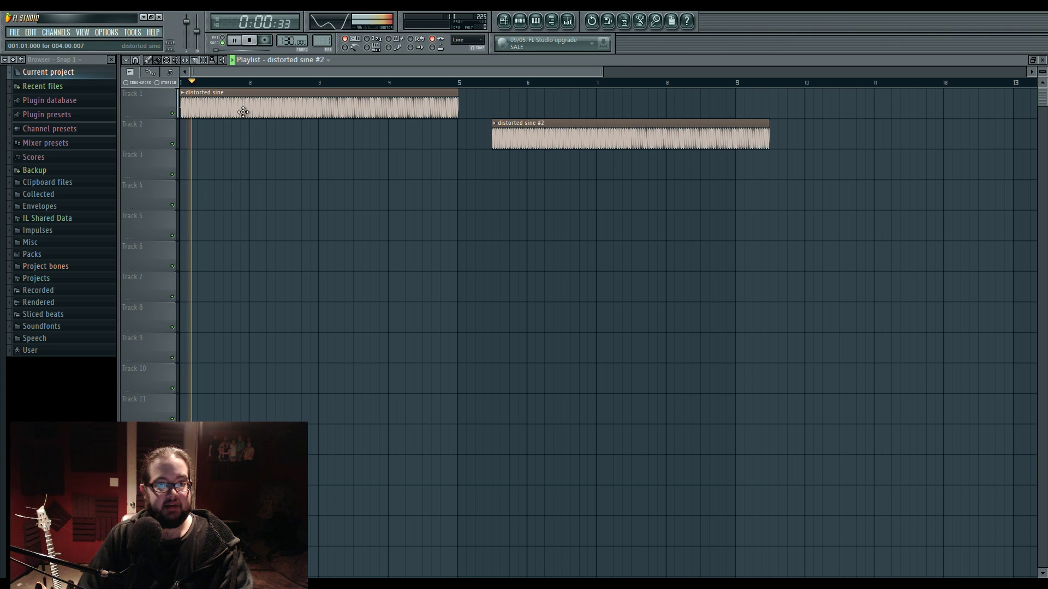
pyautogui.click(493, 83)
pyautogui.press('space')
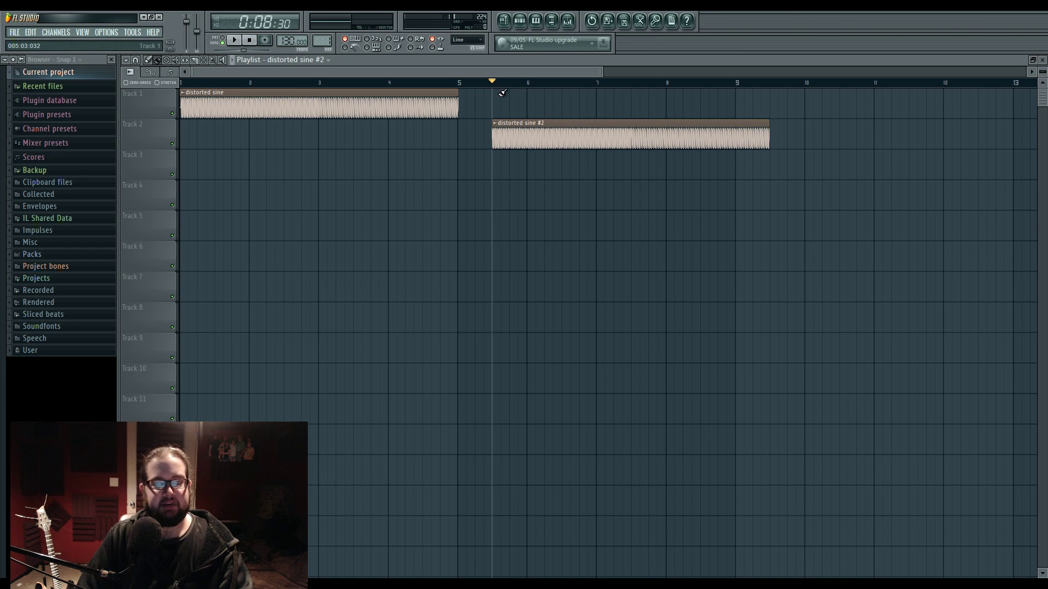
pyautogui.click(362, 83)
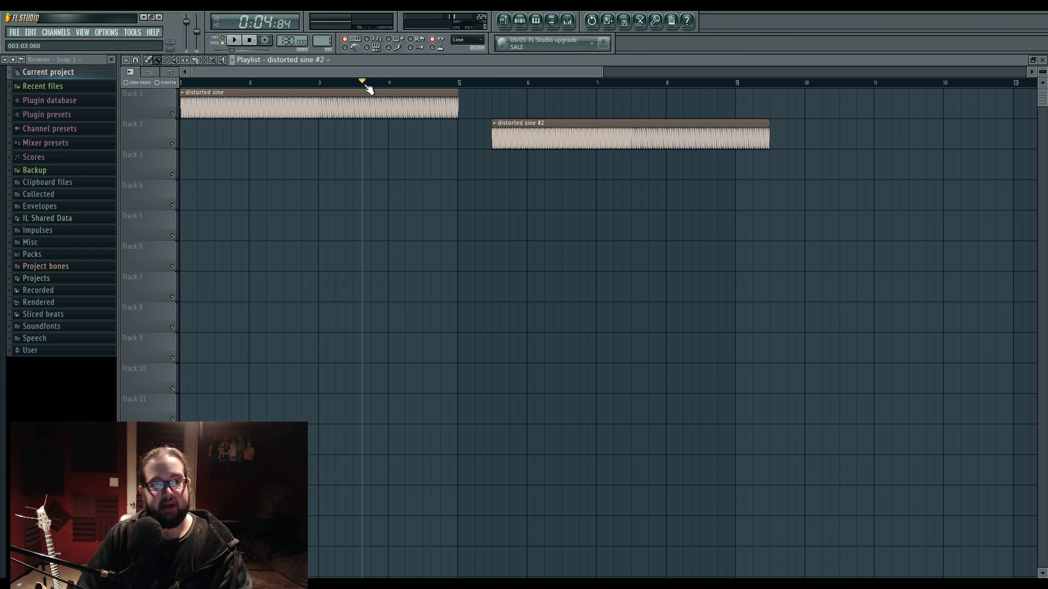
pyautogui.press('space')
pyautogui.press('space')
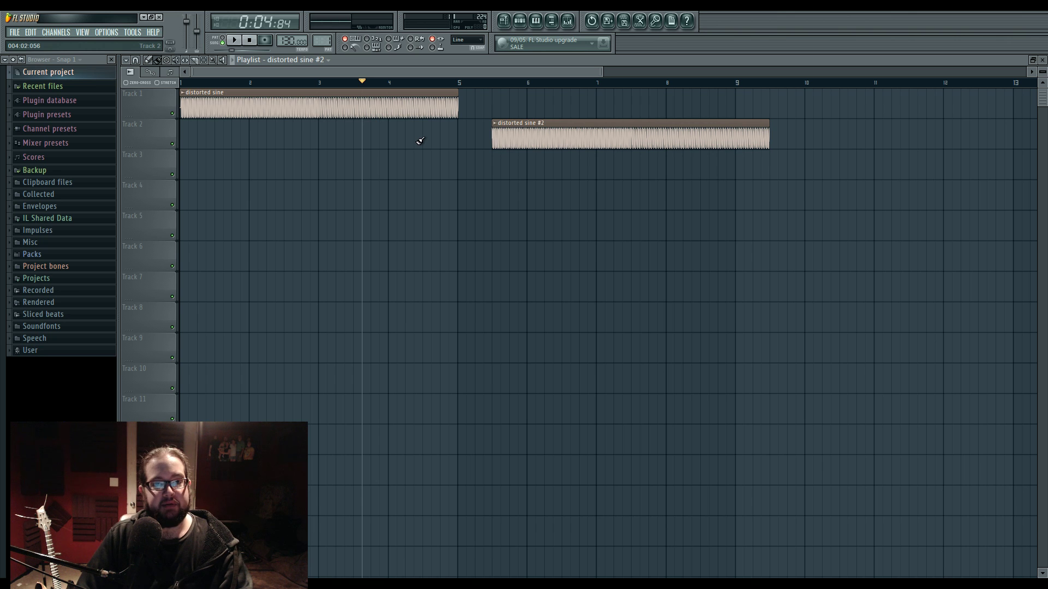
pyautogui.click(545, 83)
pyautogui.press('space')
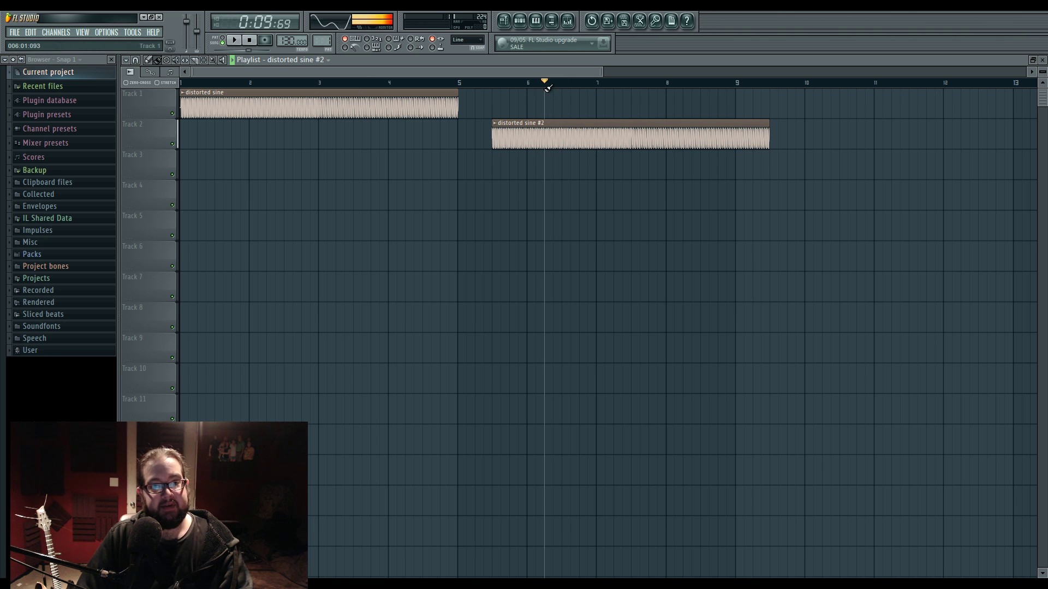
pyautogui.press('space')
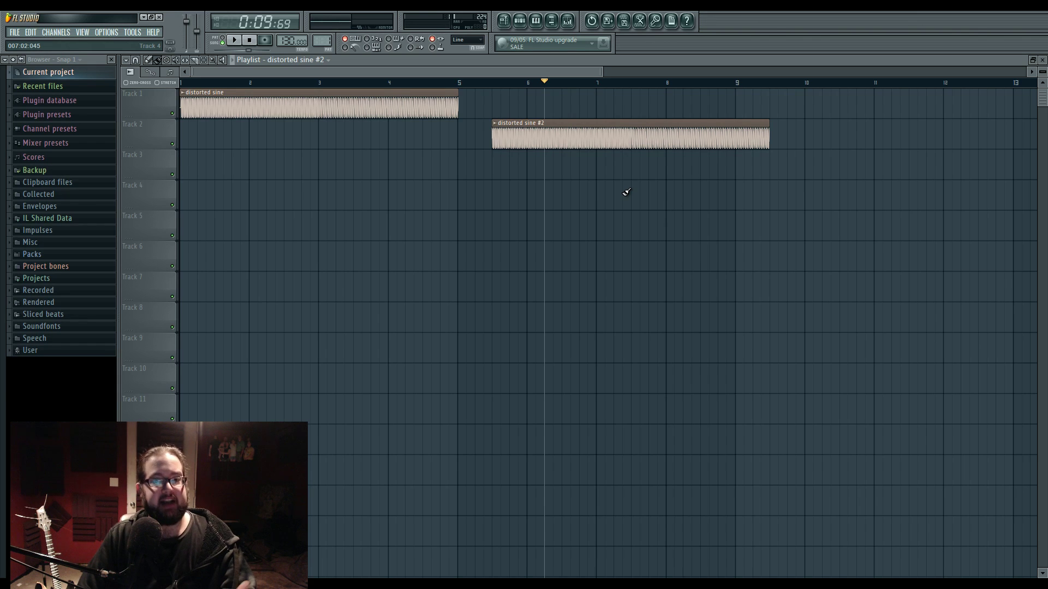
# Move the distorted sine #2 clip to Track 1 at bar 6, and play the first clip from the middle of bar 3.
pyautogui.moveTo(545, 133); pyautogui.dragTo(579, 103)
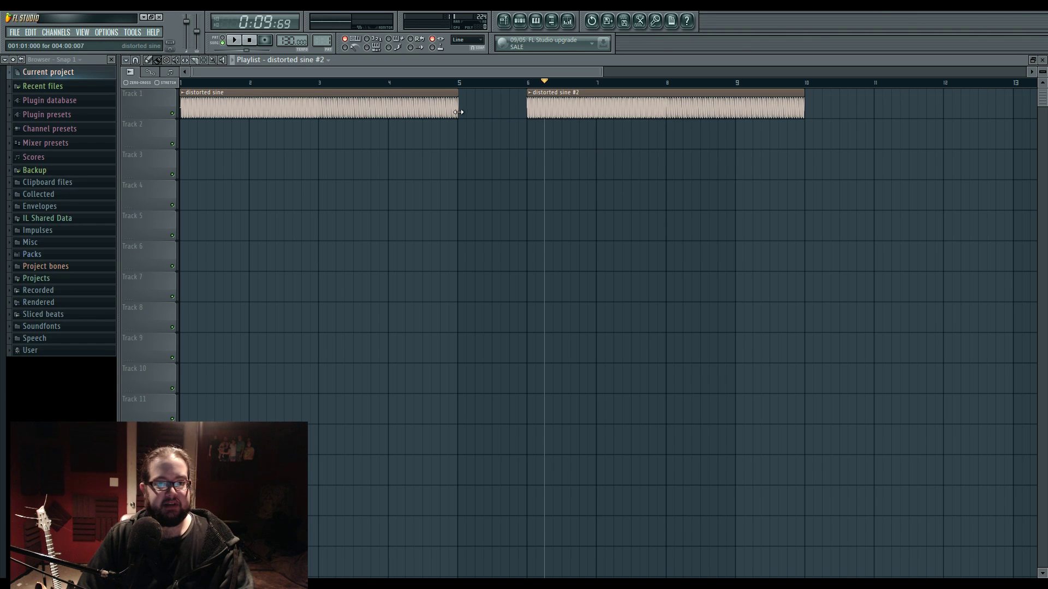
pyautogui.click(363, 82)
pyautogui.press('space')
pyautogui.press('space')
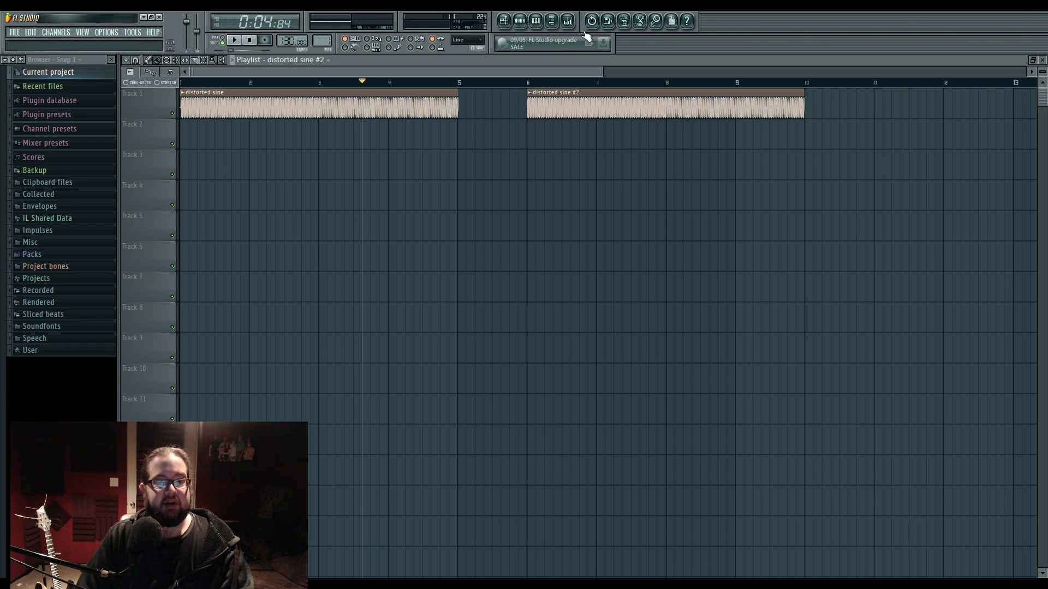
# Bring up the mixer and inspect the Insert 1 and Master tracks.
pyautogui.click(568, 20)
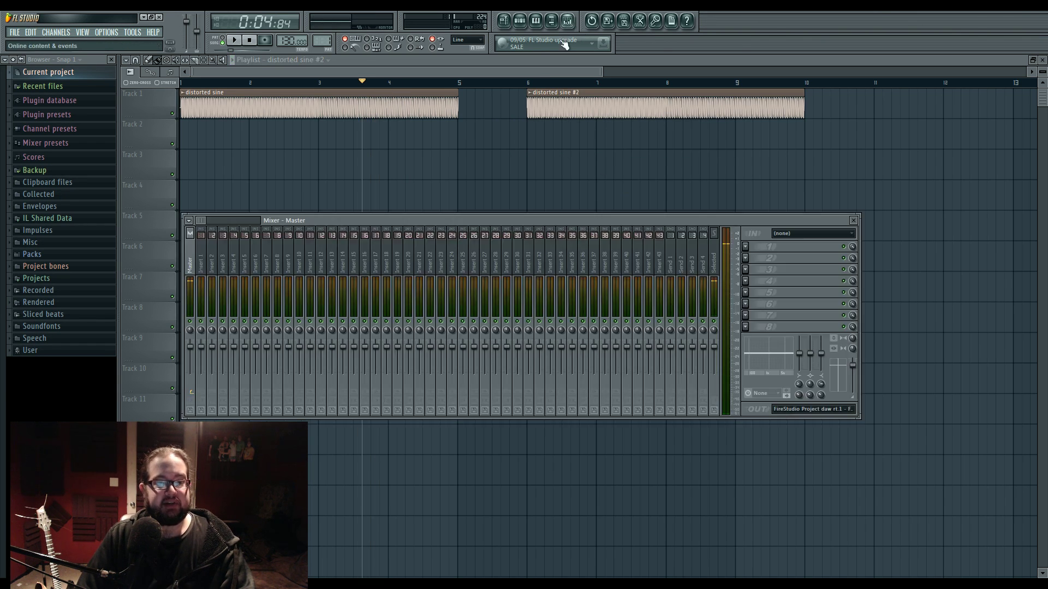
pyautogui.click(200, 267)
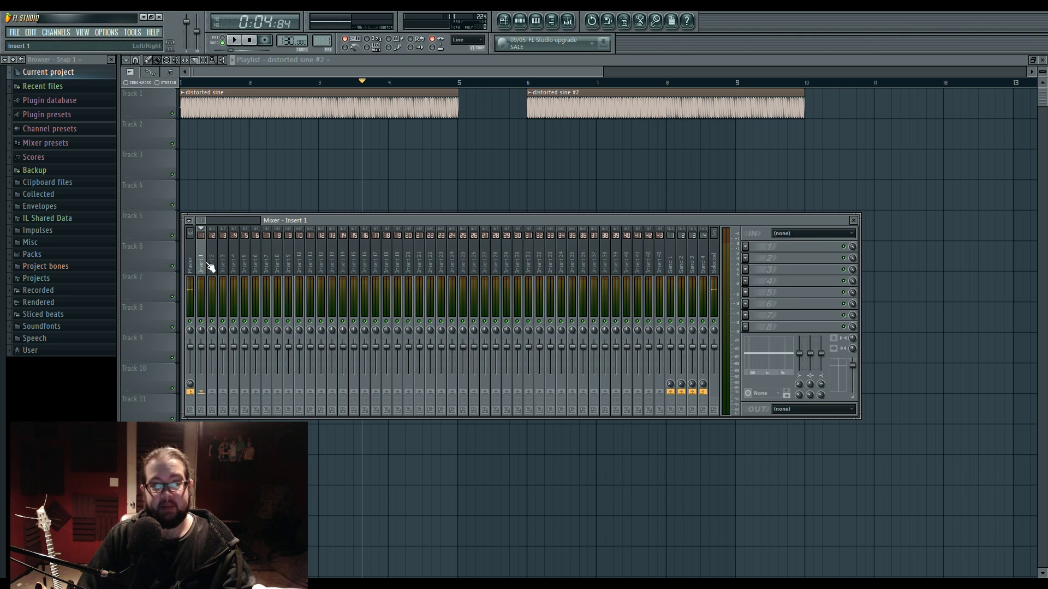
pyautogui.click(191, 265)
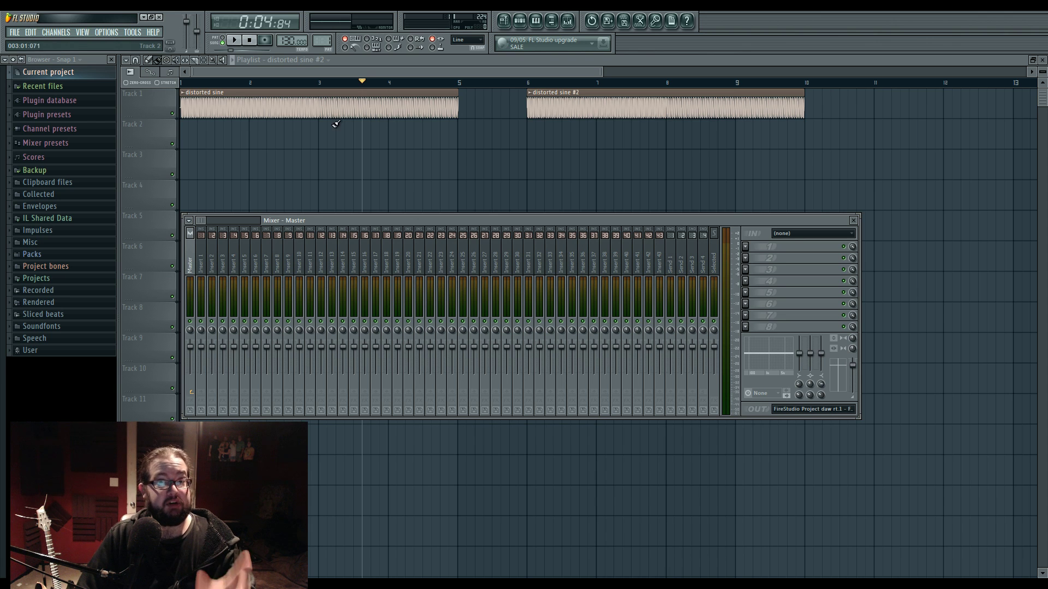
# Open the MP3 clip's channel settings and lower its channel volume to about 62% (-9.3 dB) during playback.
pyautogui.doubleClick(358, 97)
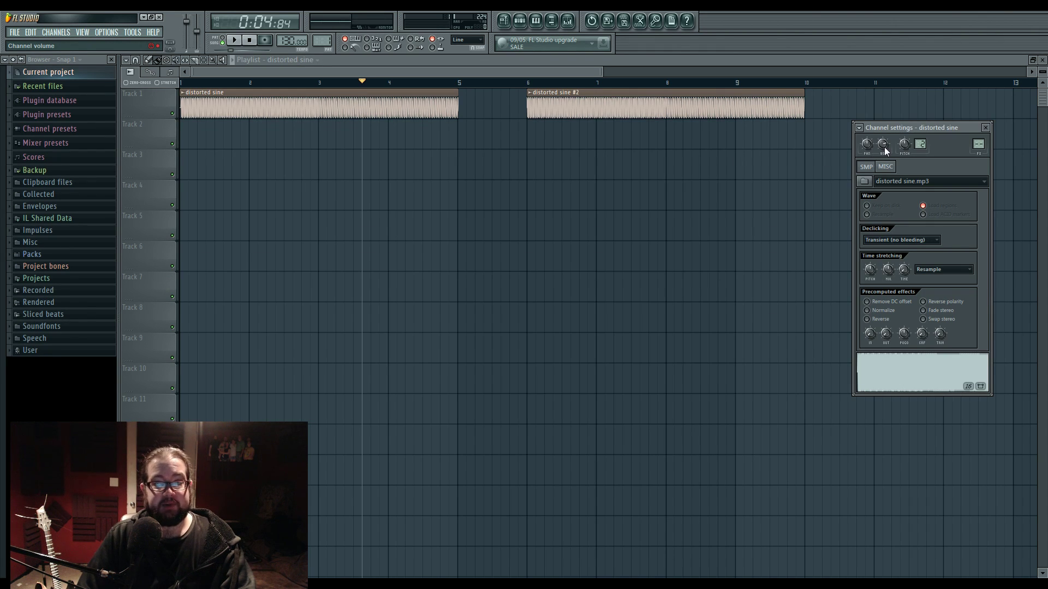
pyautogui.press('space')
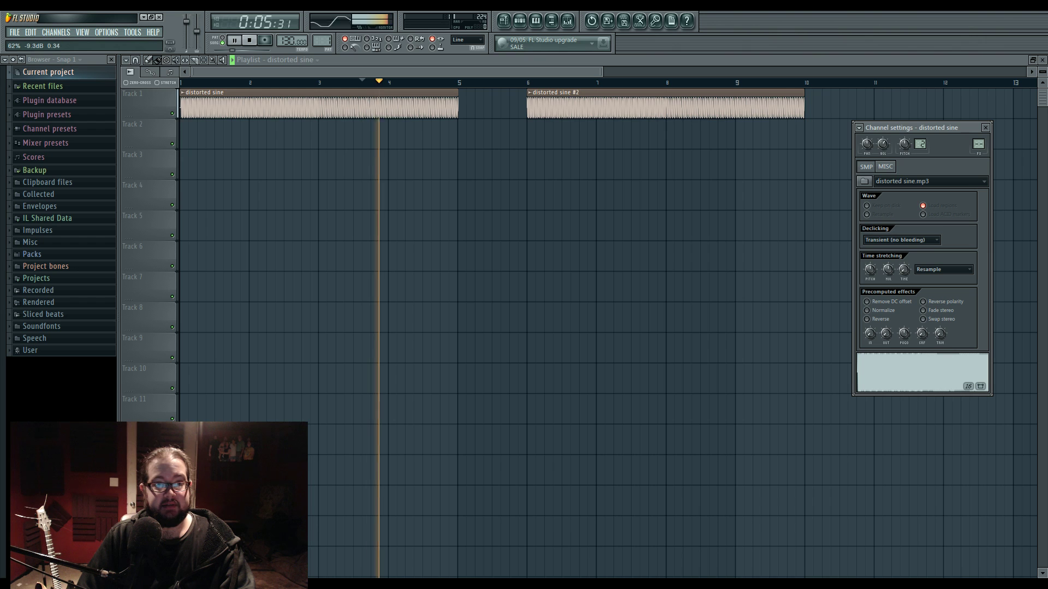
pyautogui.press('space')
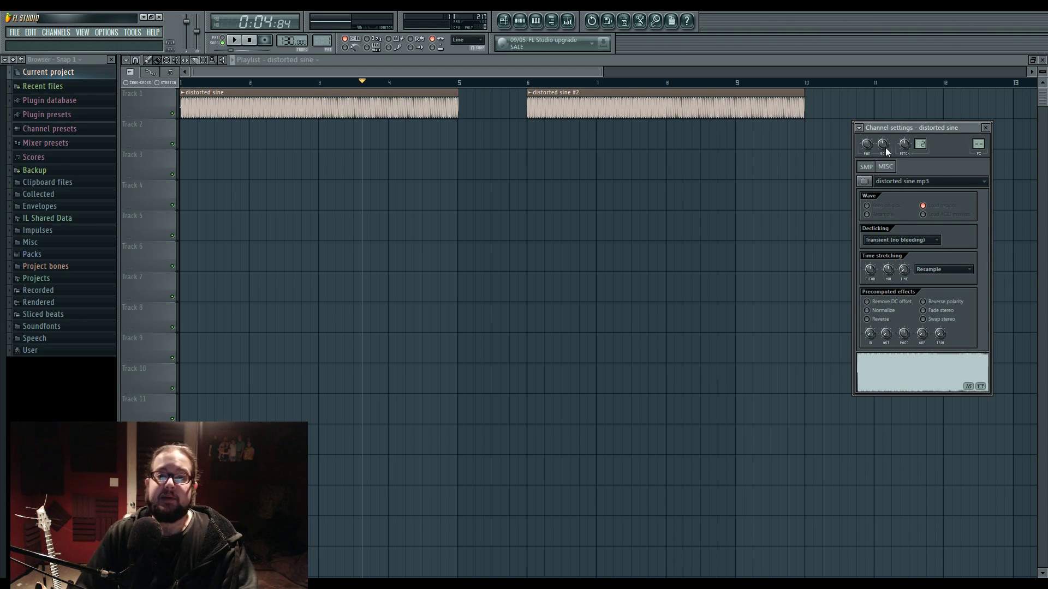
# Play the distorted sine #2 clip, open its channel settings, and lower its channel volume to about 66% (-8.1 dB).
pyautogui.click(565, 107)
pyautogui.press('space')
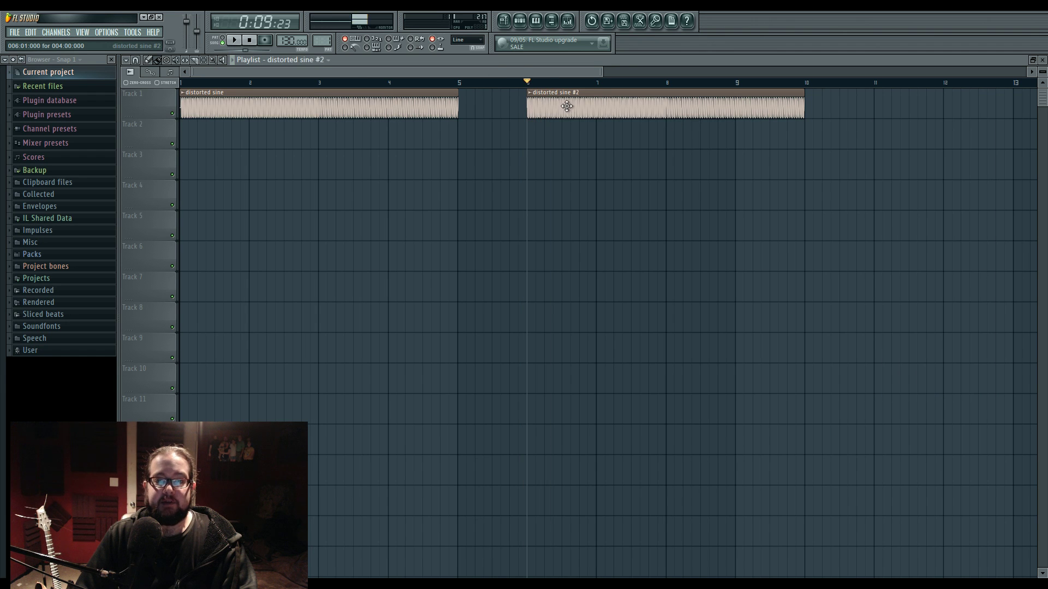
pyautogui.doubleClick(566, 107)
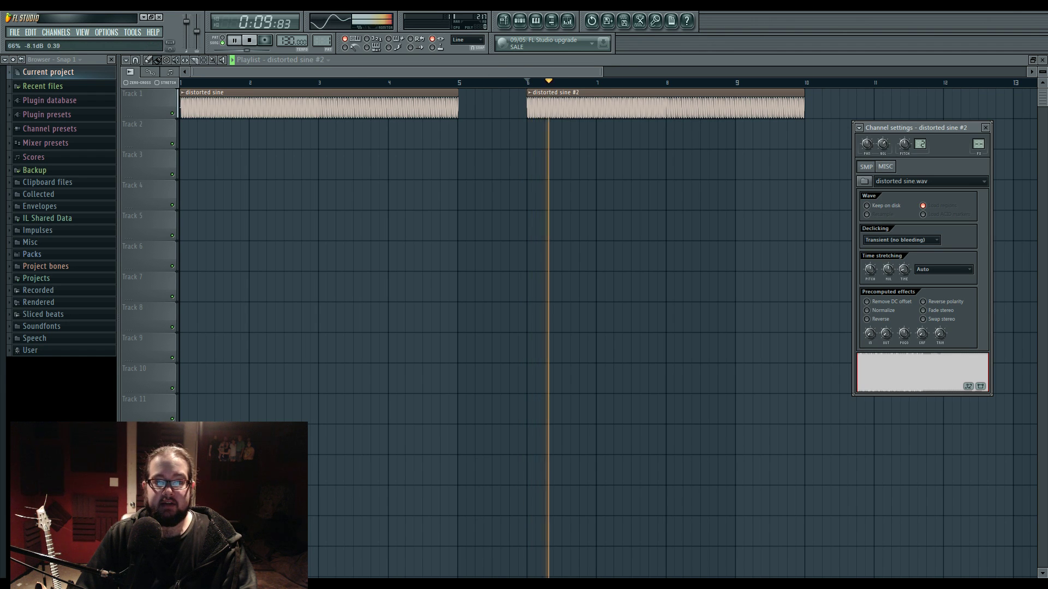
pyautogui.press('space')
pyautogui.press('space')
pyautogui.press('space')
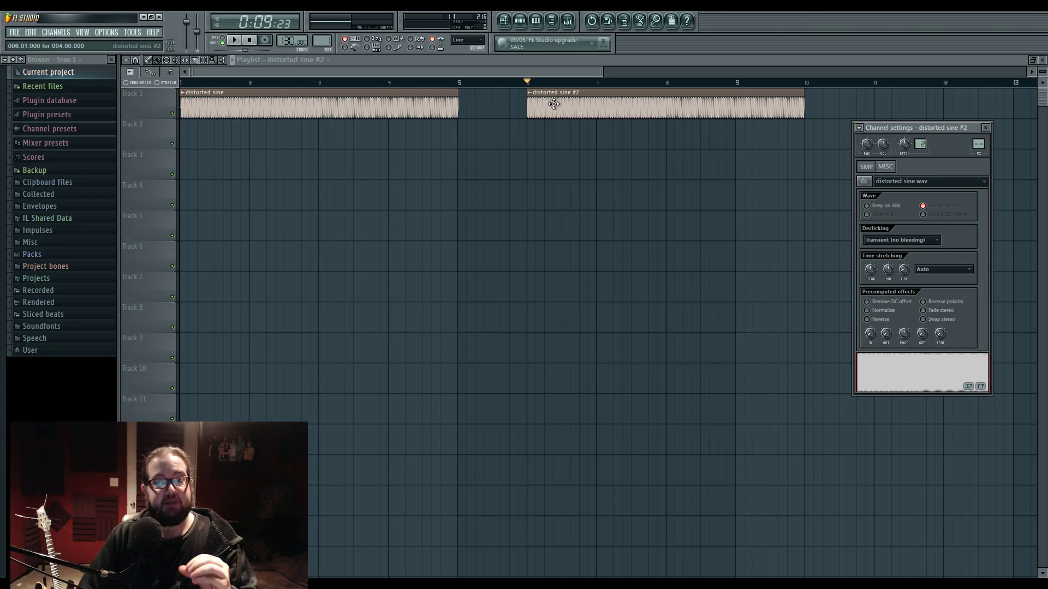
# Normalize the distorted sine #2 sample in its channel settings, and bring up the mixer.
pyautogui.click(867, 310)
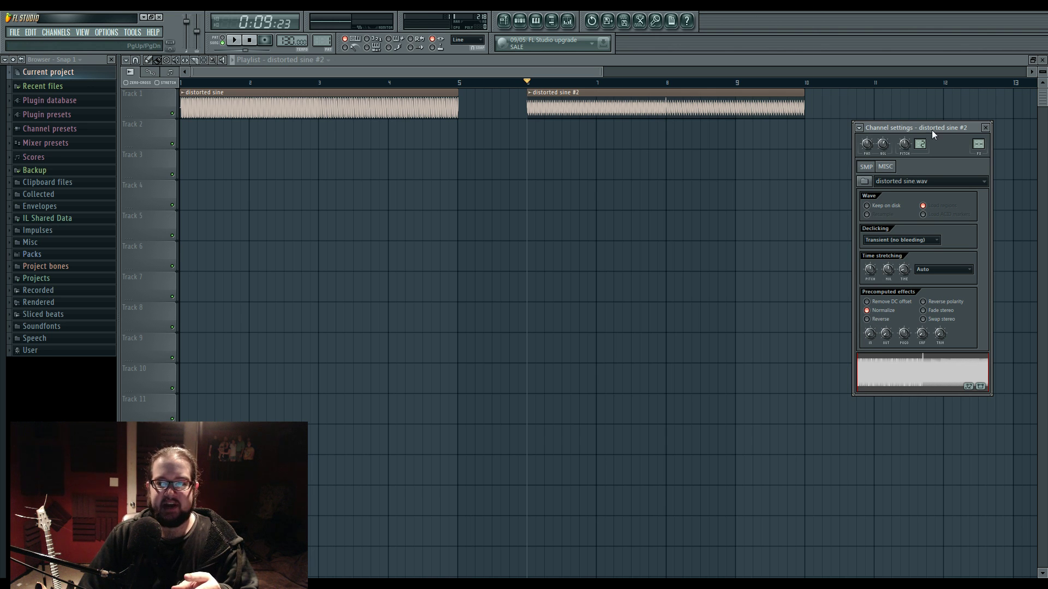
pyautogui.moveTo(928, 128); pyautogui.dragTo(885, 130)
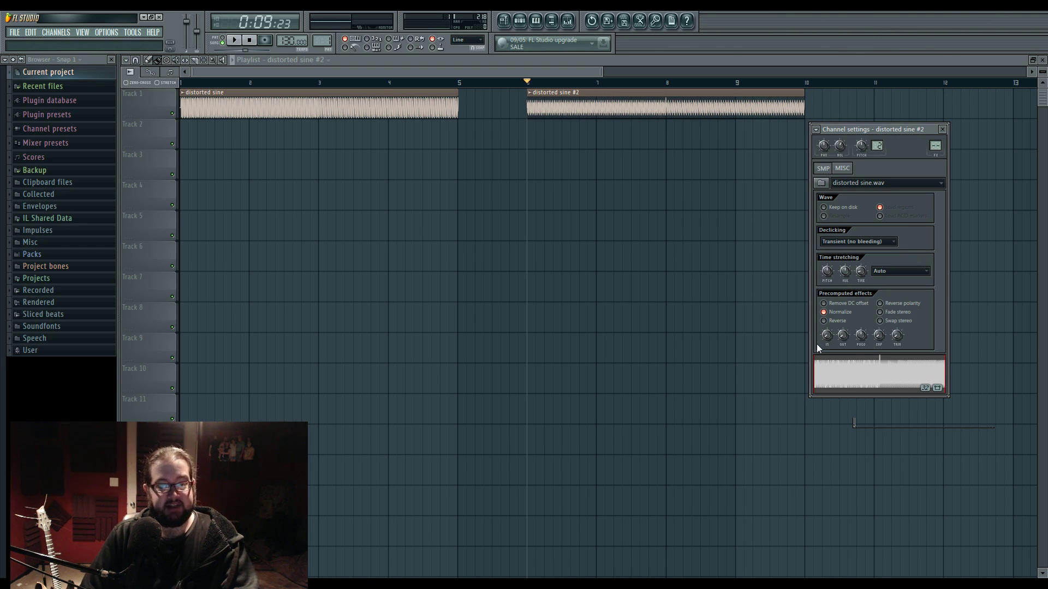
pyautogui.click(568, 21)
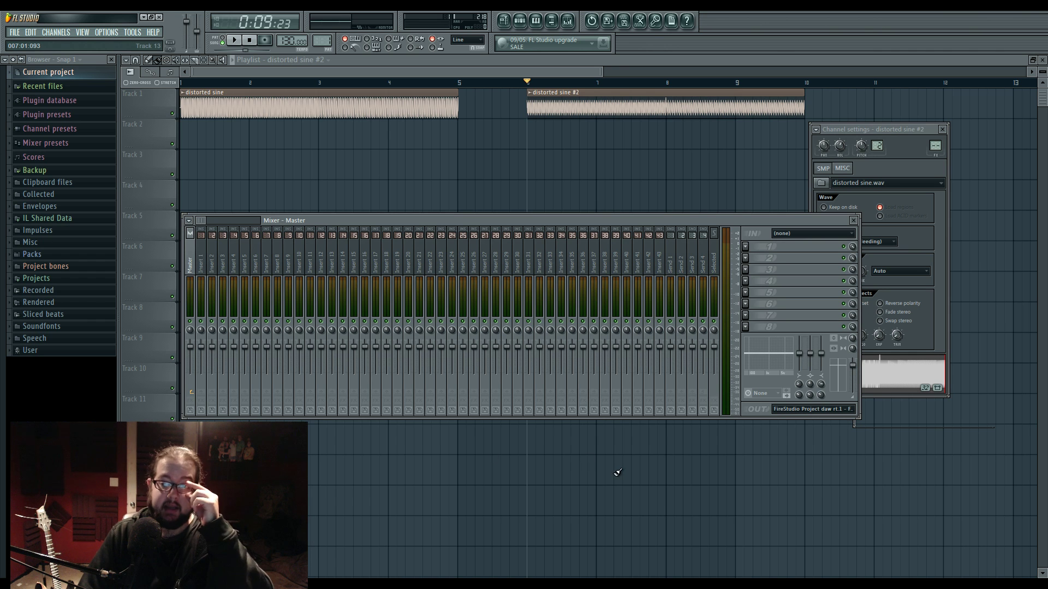
# Check the default sample rate and bit depth of the PreSonus FireStudio microphone in the Windows recording device properties.
pyautogui.rightClick(983, 584)
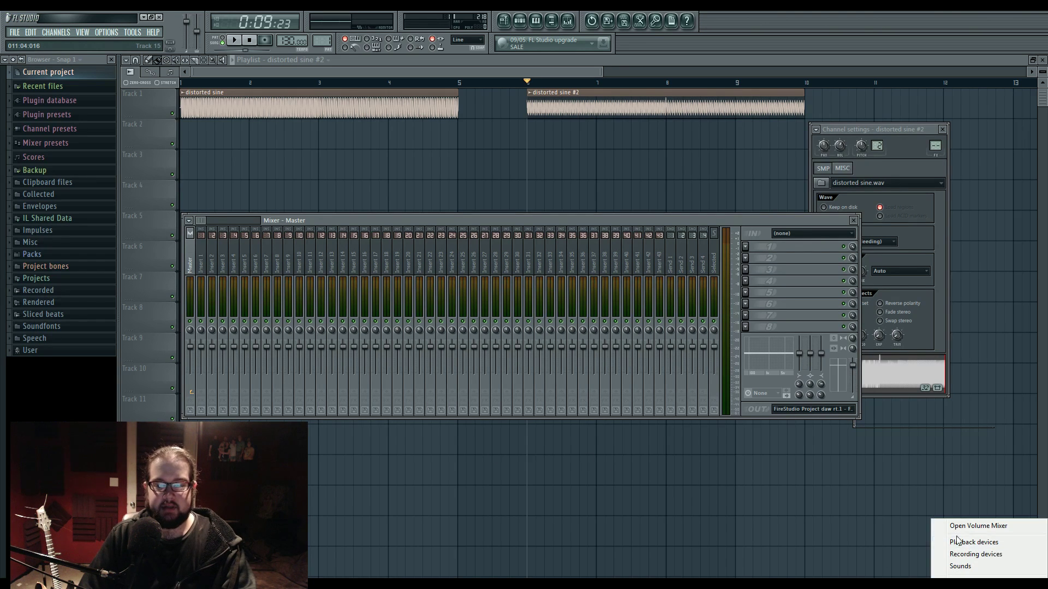
pyautogui.click(969, 554)
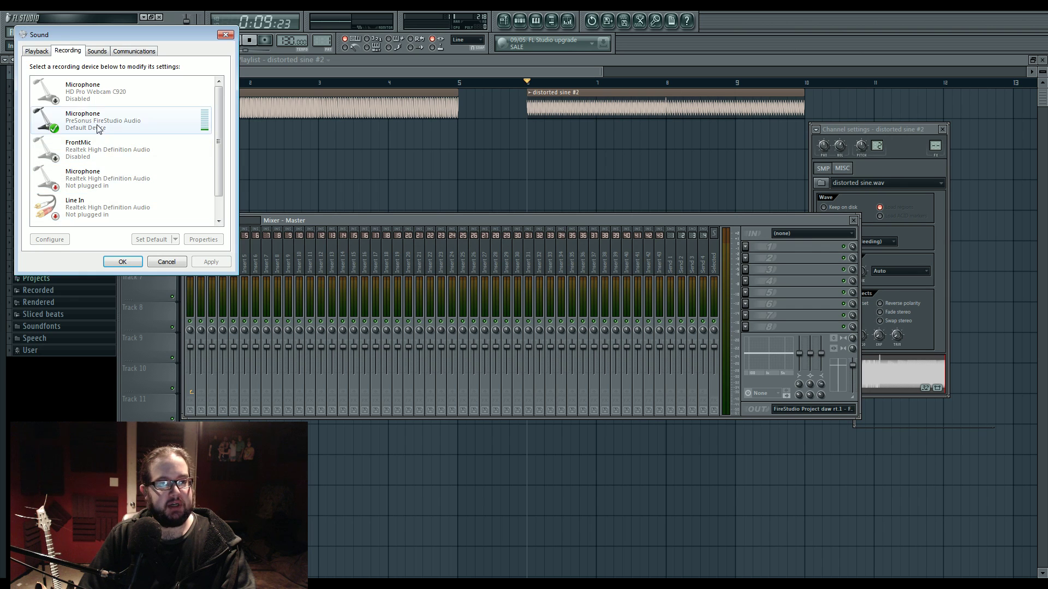
pyautogui.rightClick(98, 125)
pyautogui.click(131, 189)
pyautogui.click(130, 92)
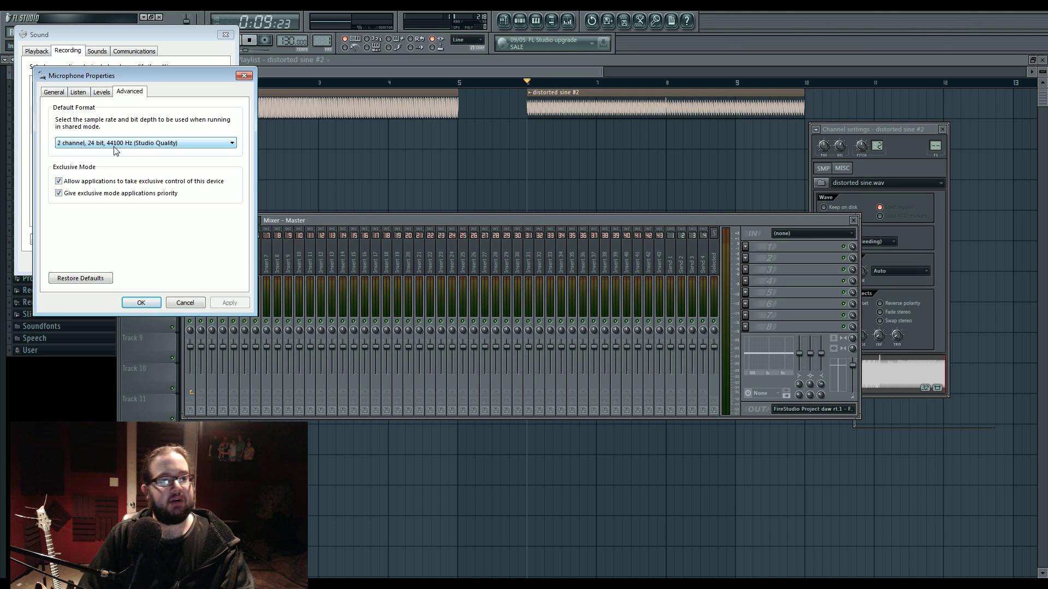
pyautogui.click(244, 75)
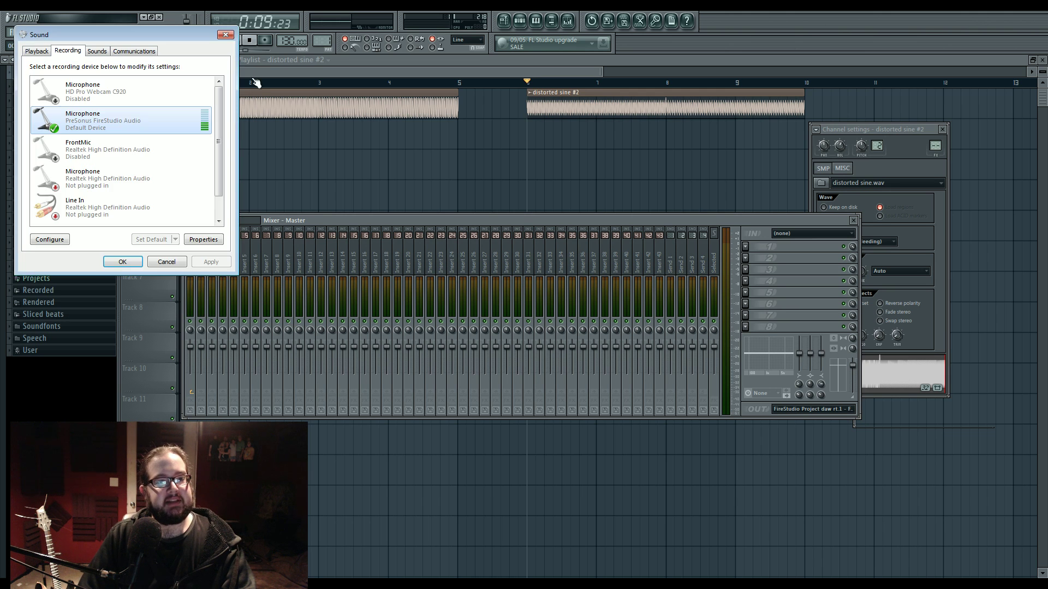
# Move the mixer higher, route the distorted sine #2 channel to mixer track 2, and turn off its sample normalization.
pyautogui.click(343, 222)
pyautogui.moveTo(342, 221); pyautogui.dragTo(364, 187)
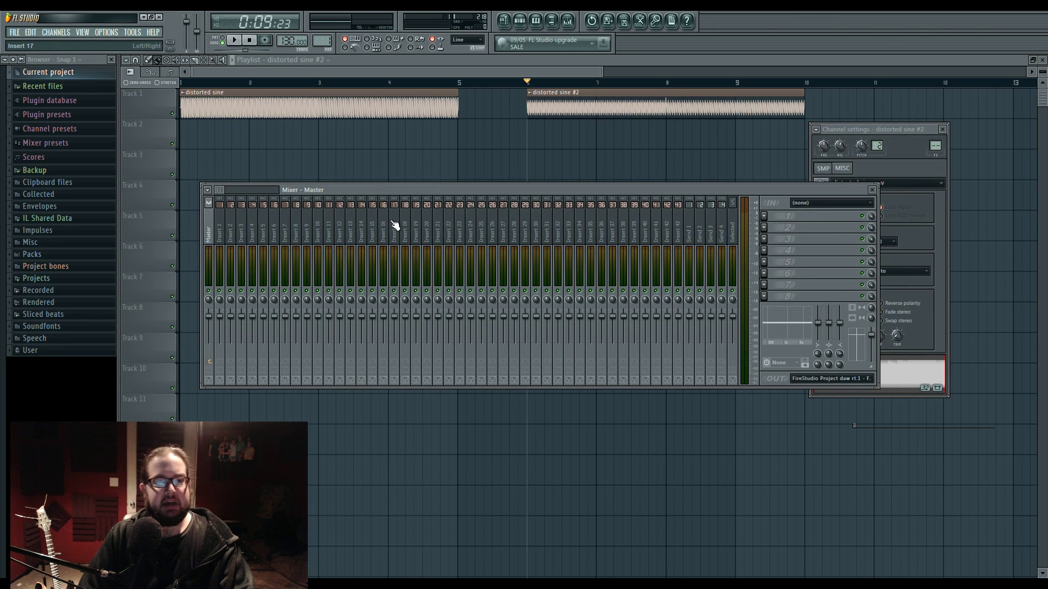
pyautogui.press('F9')
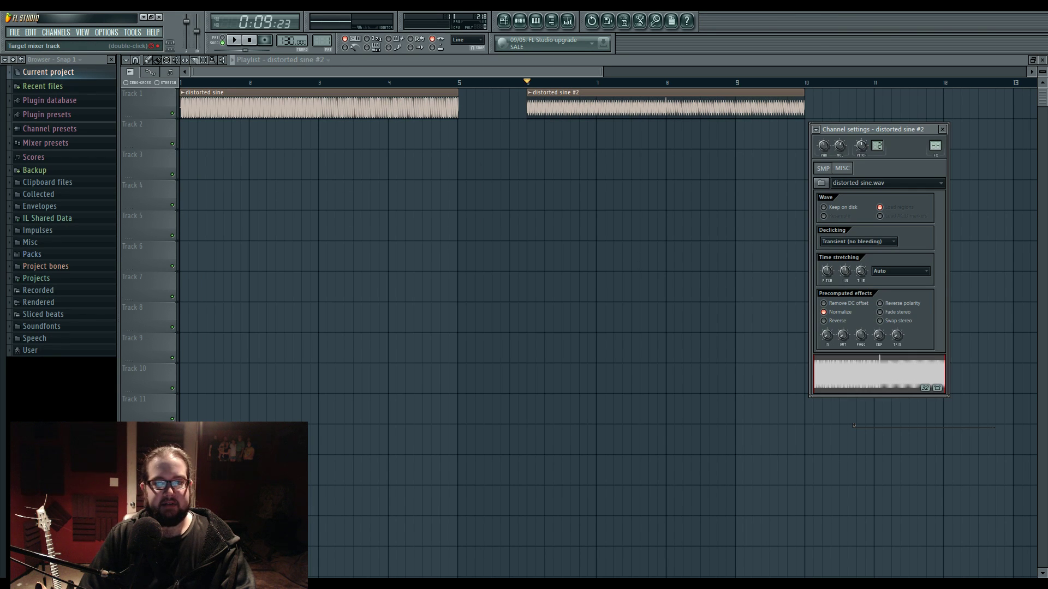
pyautogui.press('F9')
pyautogui.click(932, 306)
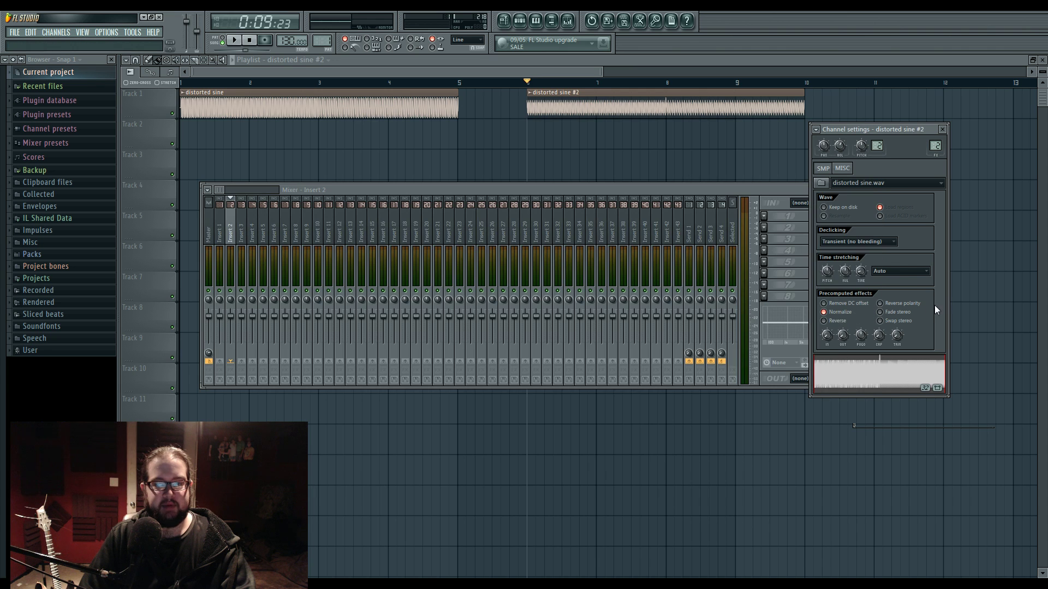
pyautogui.click(833, 315)
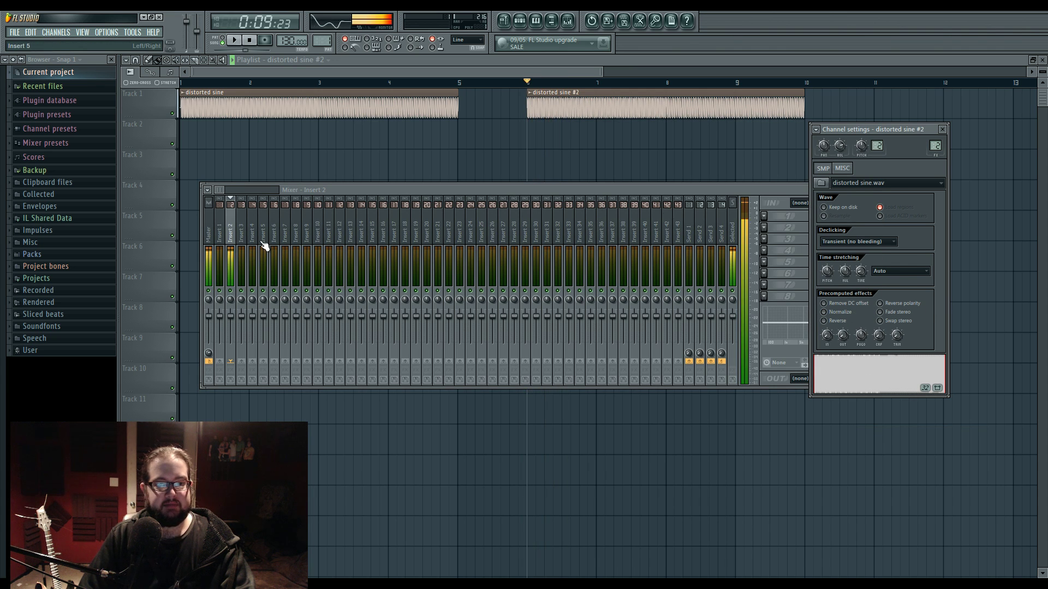
# Add a Fruity Limiter to the first effect slot of the Master track.
pyautogui.click(210, 234)
pyautogui.click(765, 216)
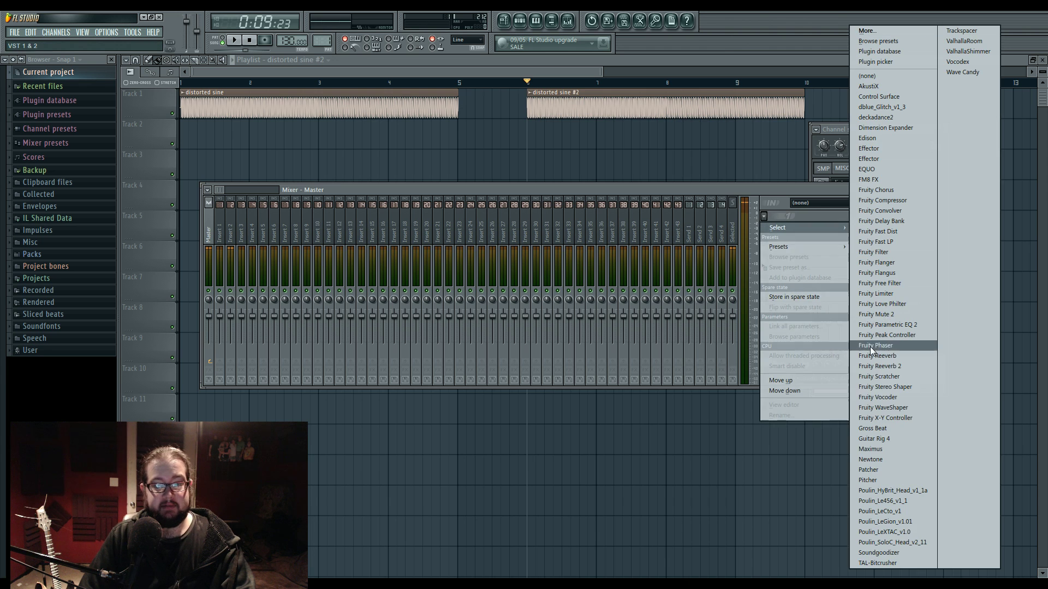
pyautogui.click(903, 295)
# Lower the gain of the Master's Fruity Limiter, playing the WAV clip before and after to compare the waveform.
pyautogui.press('space')
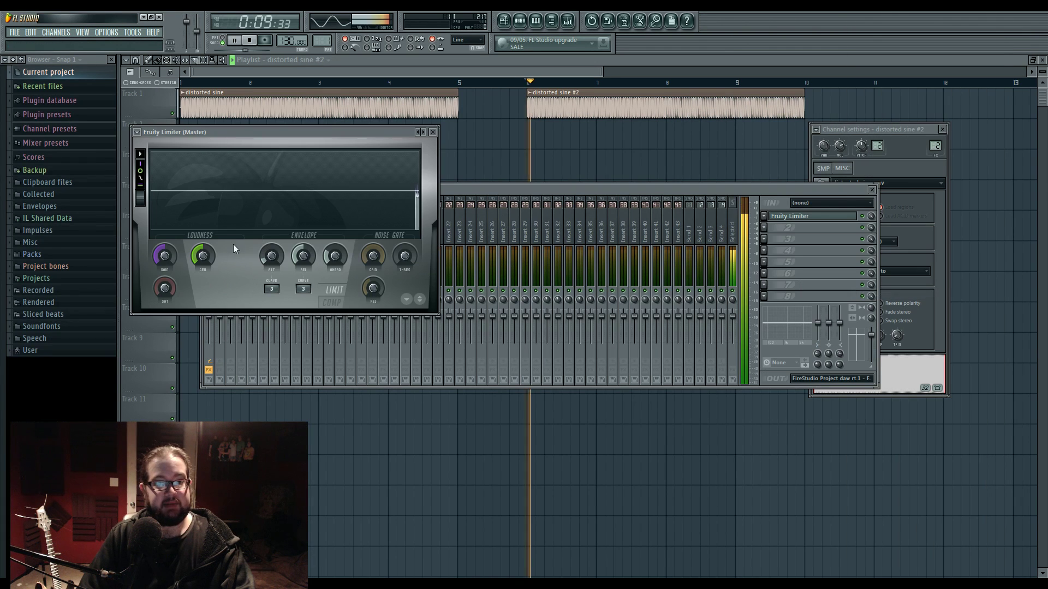
pyautogui.press('space')
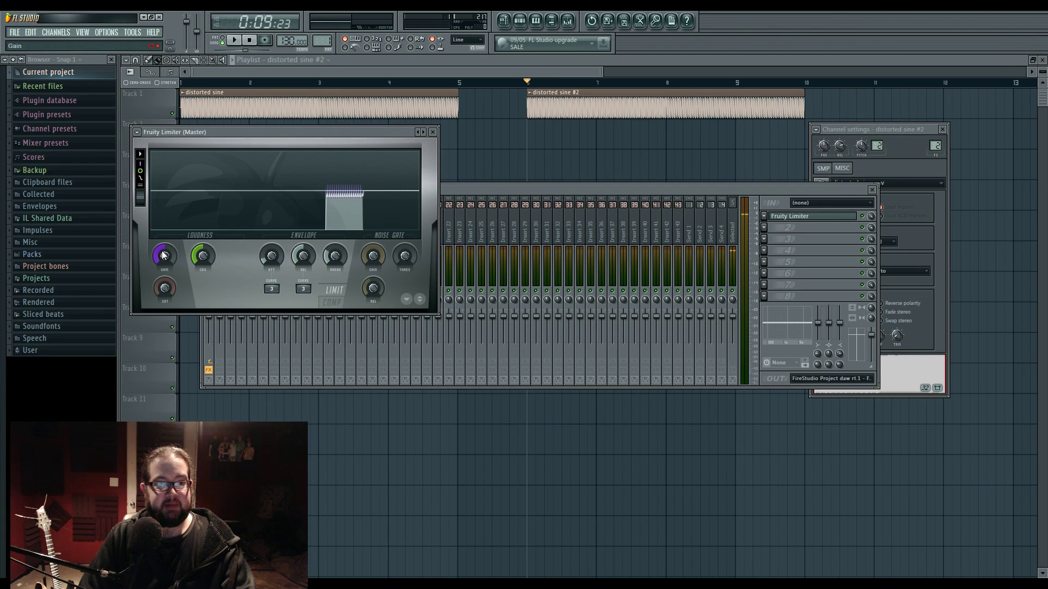
pyautogui.press('space')
pyautogui.press('space')
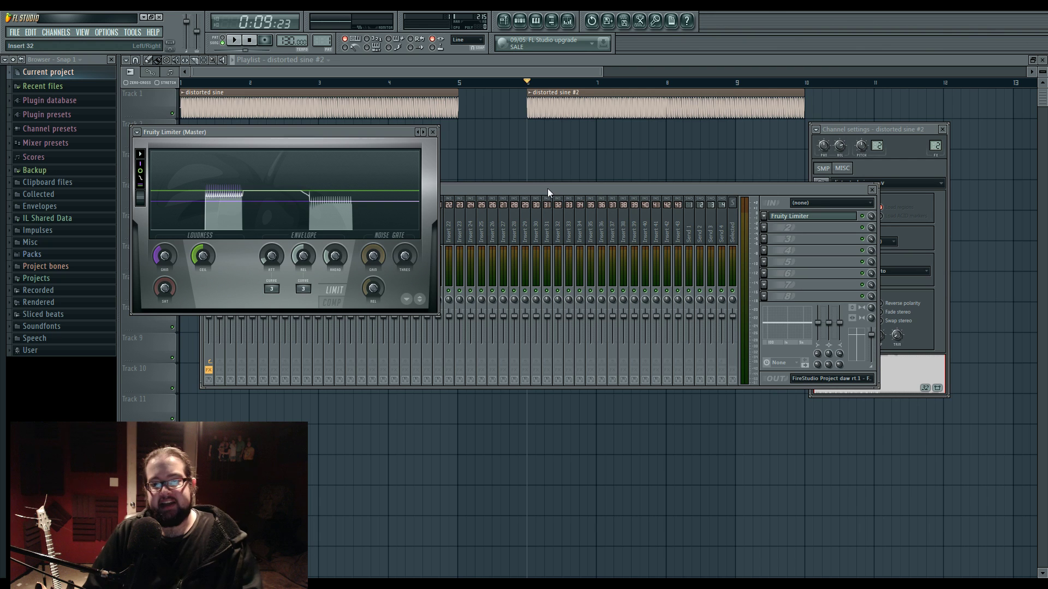
# Bring the mixer to the front and move it below the Fruity Limiter window so both are unobstructed.
pyautogui.click(548, 188)
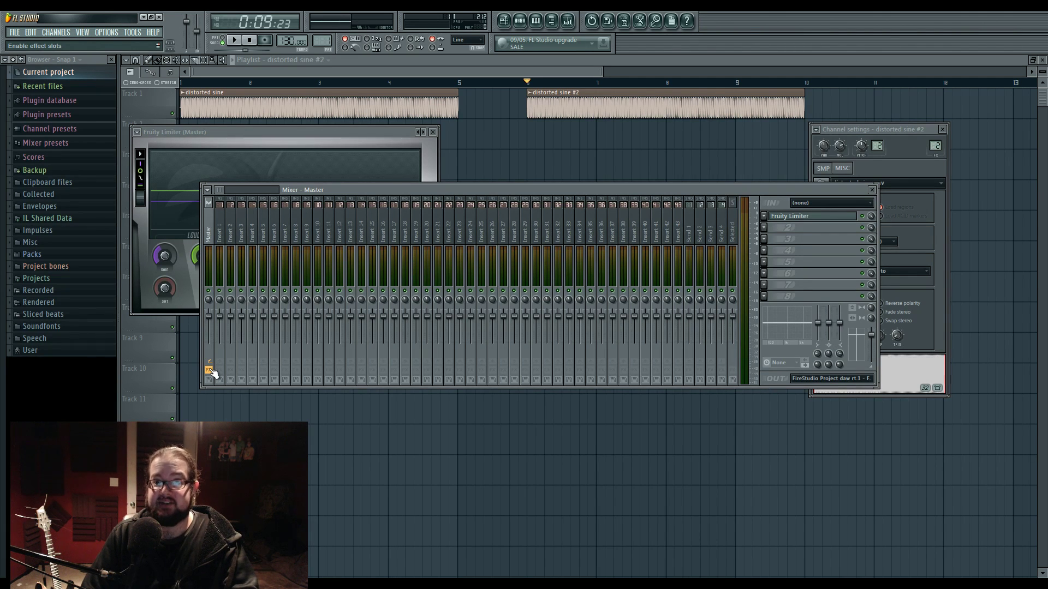
pyautogui.moveTo(441, 190); pyautogui.dragTo(441, 344)
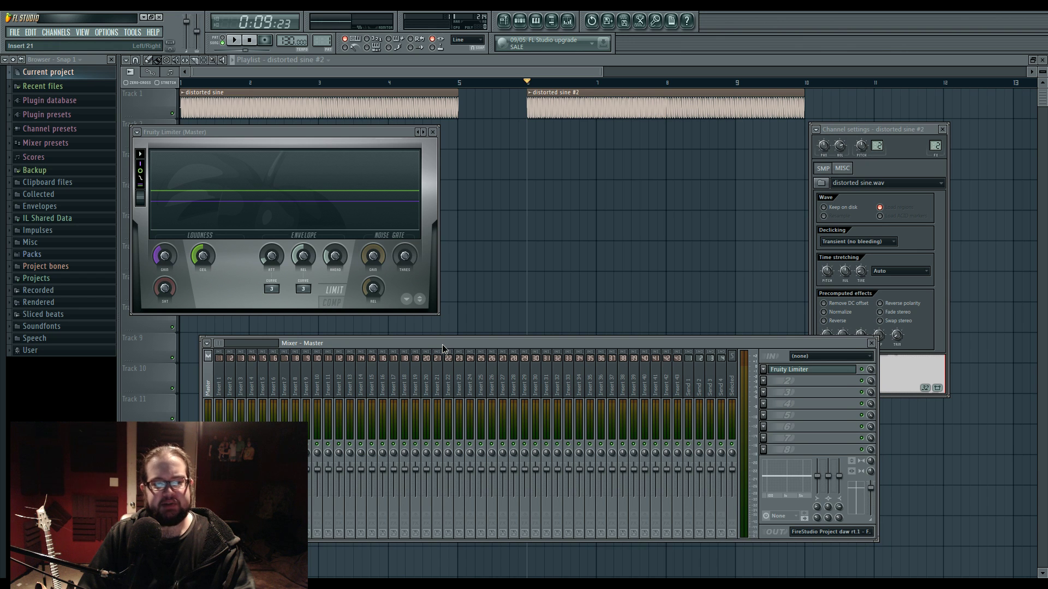
pyautogui.moveTo(442, 345); pyautogui.dragTo(442, 344)
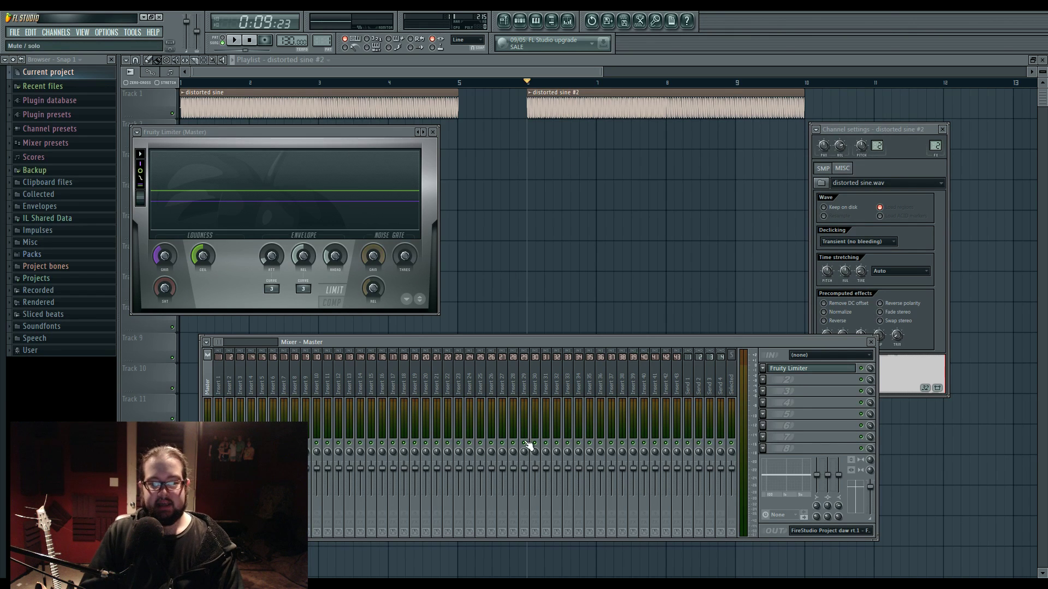
# Switch to the streaming application and open its broadcast channel options.
pyautogui.hotkey('alt', 'Tab')
pyautogui.click(587, 157)
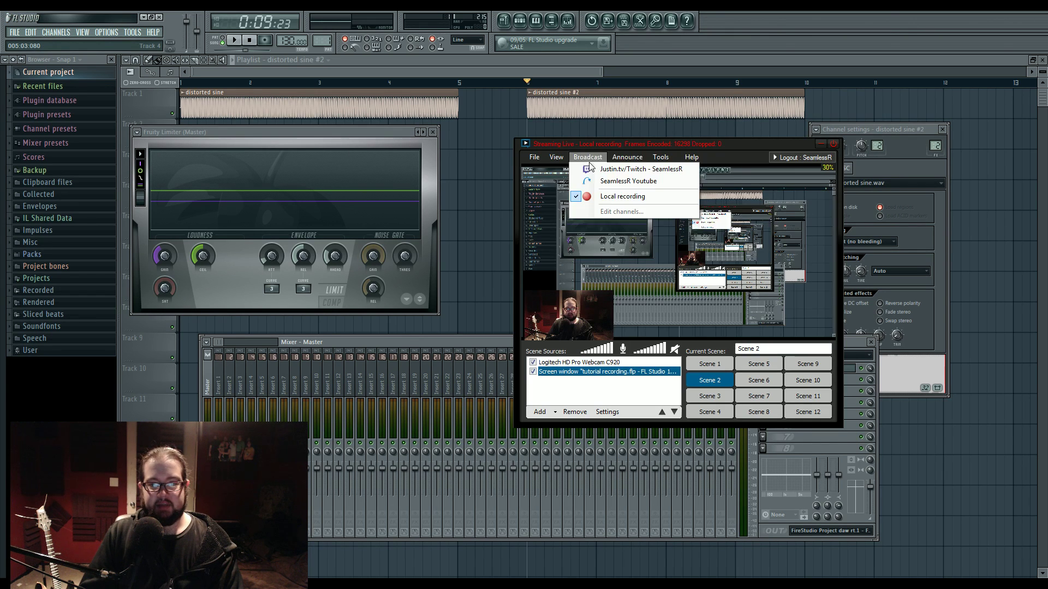